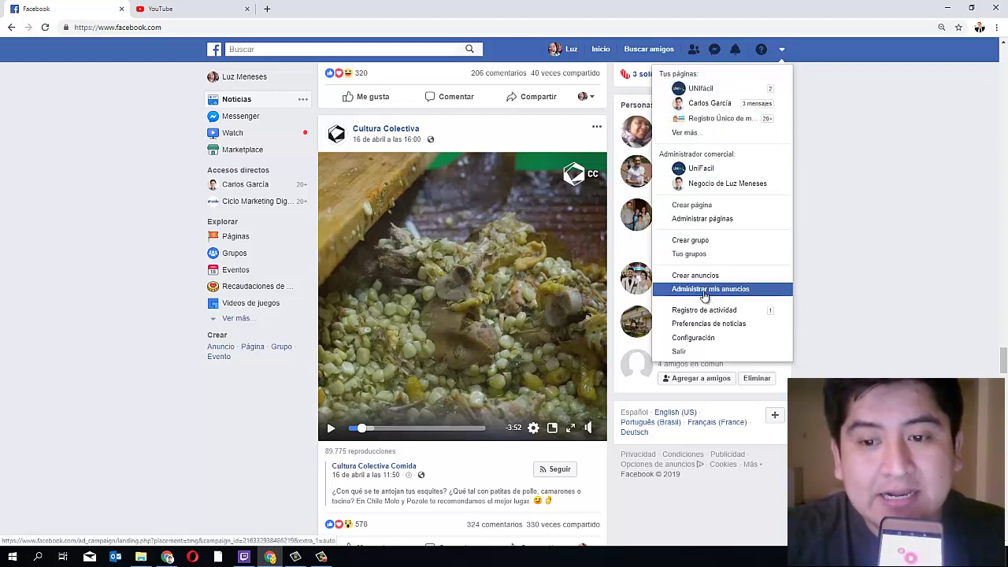
# Step: Open the personal ad account in the ads manager and start a new campaign with the Interacción objective
pyautogui.click(679, 290)
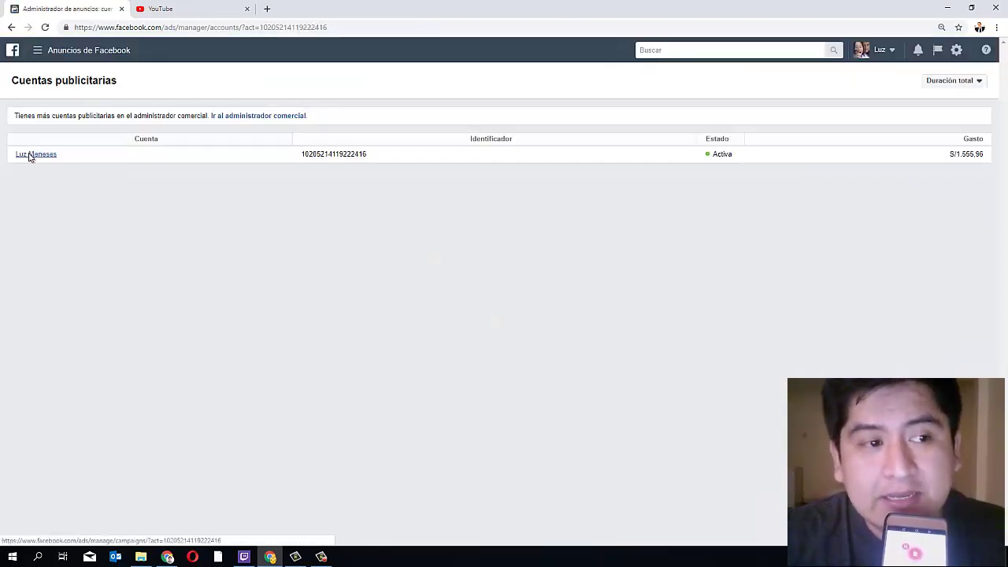
pyautogui.click(29, 154)
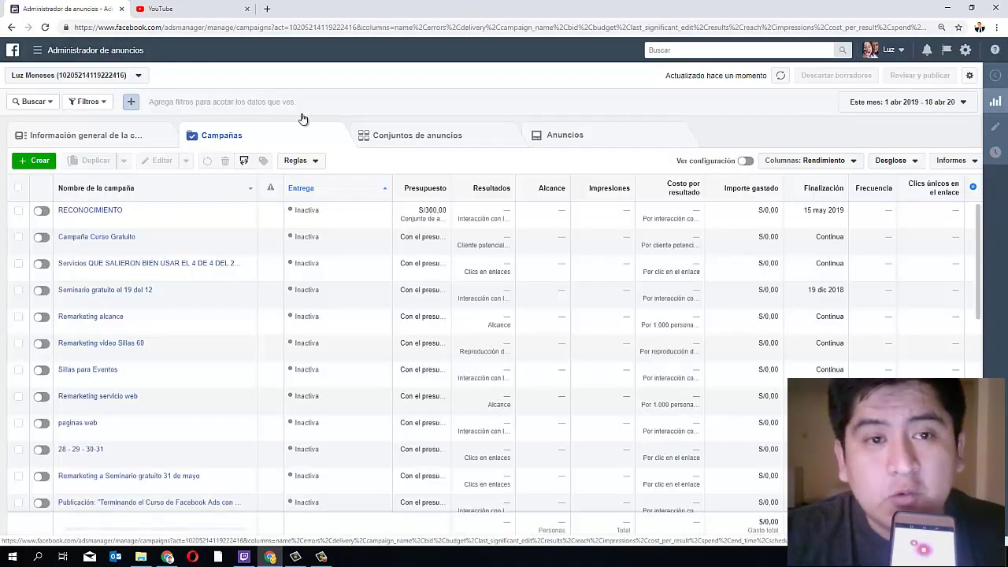
pyautogui.click(36, 161)
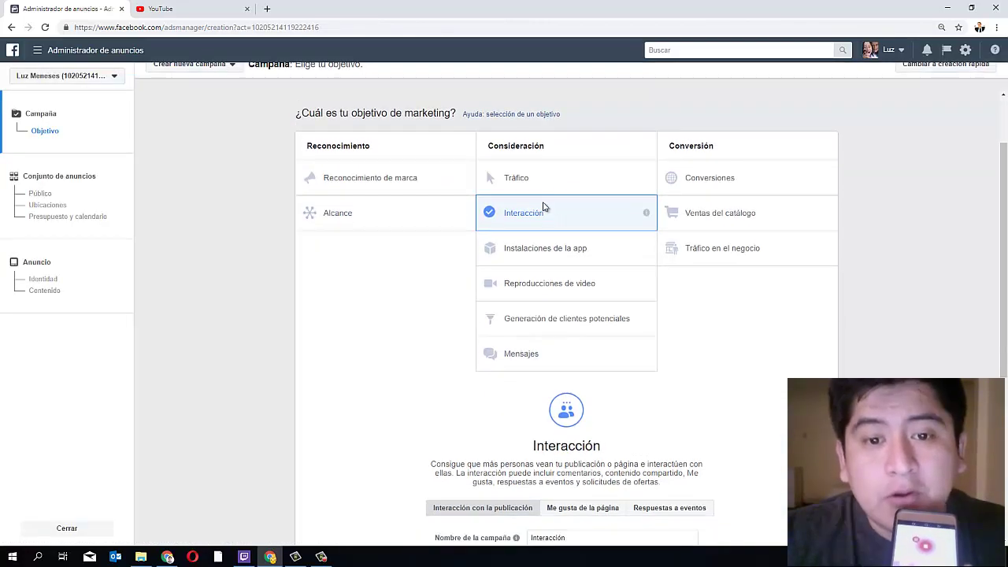
# Step: Name the Interacción campaign "cafeteria"
pyautogui.scroll(-2, 535, 299)
pyautogui.doubleClick(563, 381)
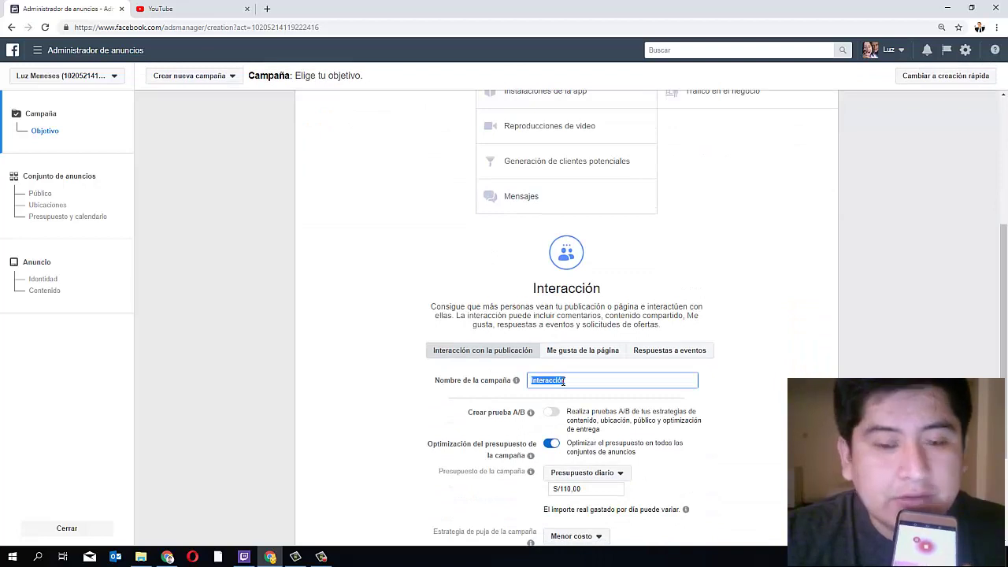
pyautogui.write('ca')
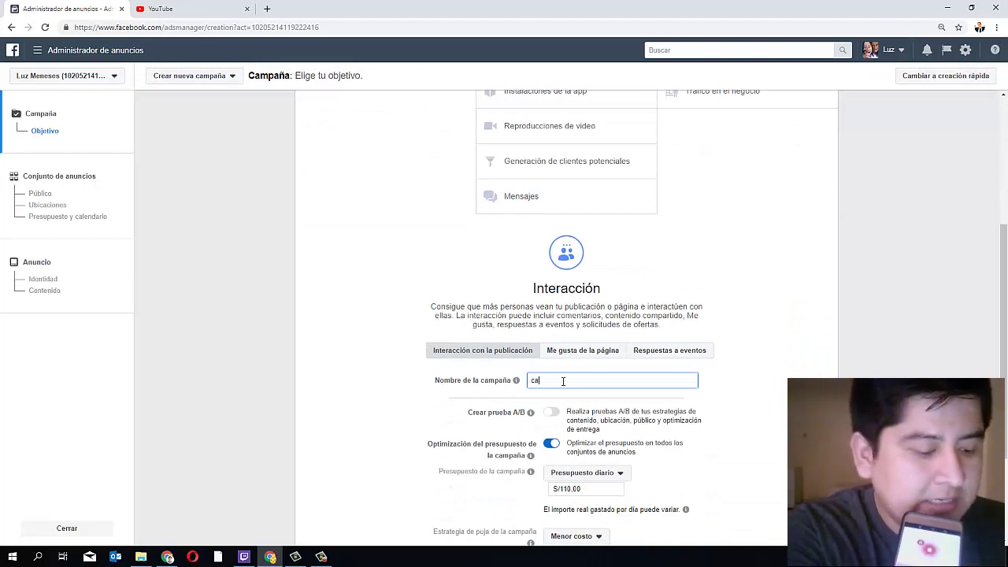
pyautogui.write('feteria')
# Step: Set the campaign budget type to Presupuesto del conjunto de anuncios with S/600, and continue to the ad set
pyautogui.scroll(-2, 590, 348)
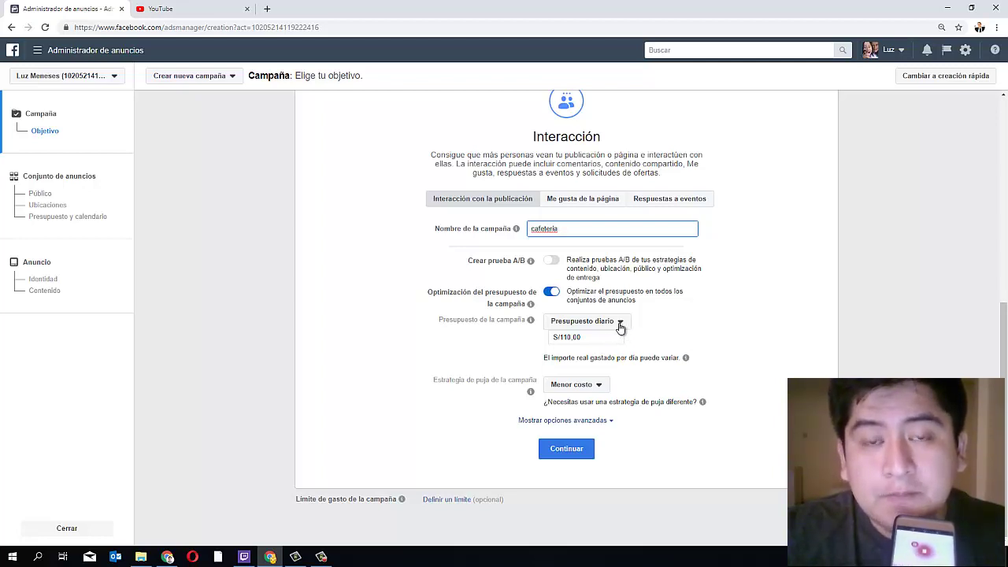
pyautogui.click(620, 323)
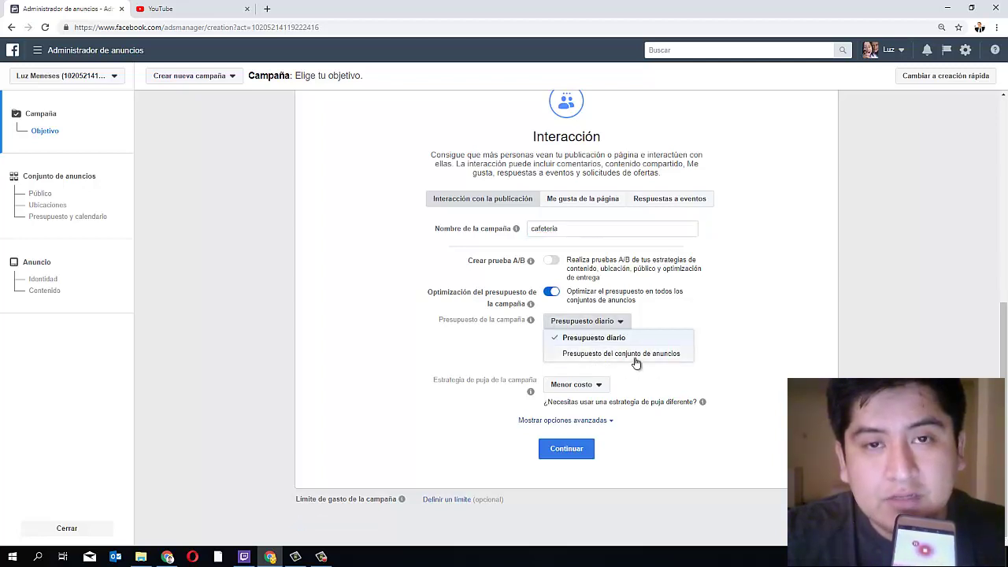
pyautogui.click(636, 355)
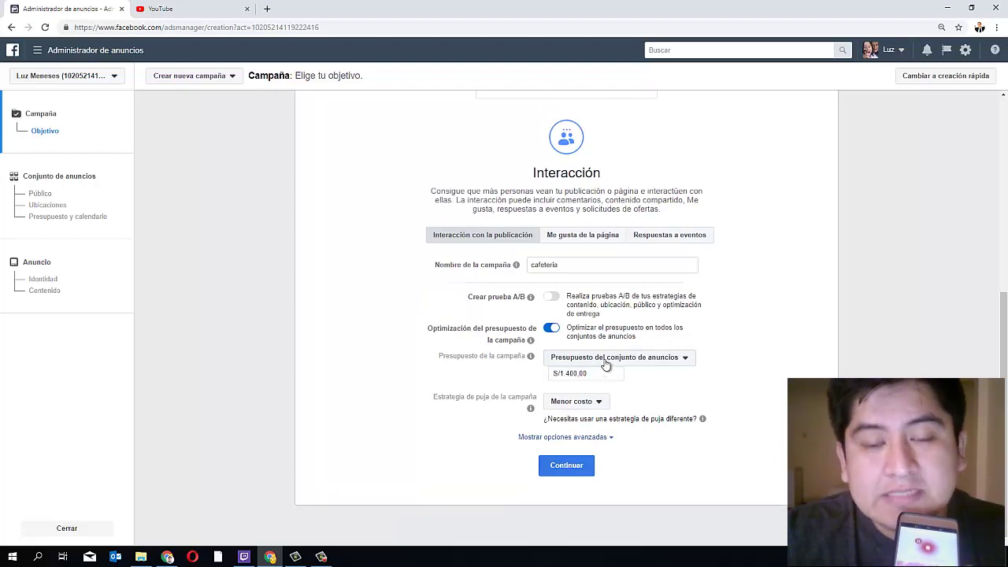
pyautogui.click(597, 373)
pyautogui.moveTo(597, 372); pyautogui.dragTo(561, 372)
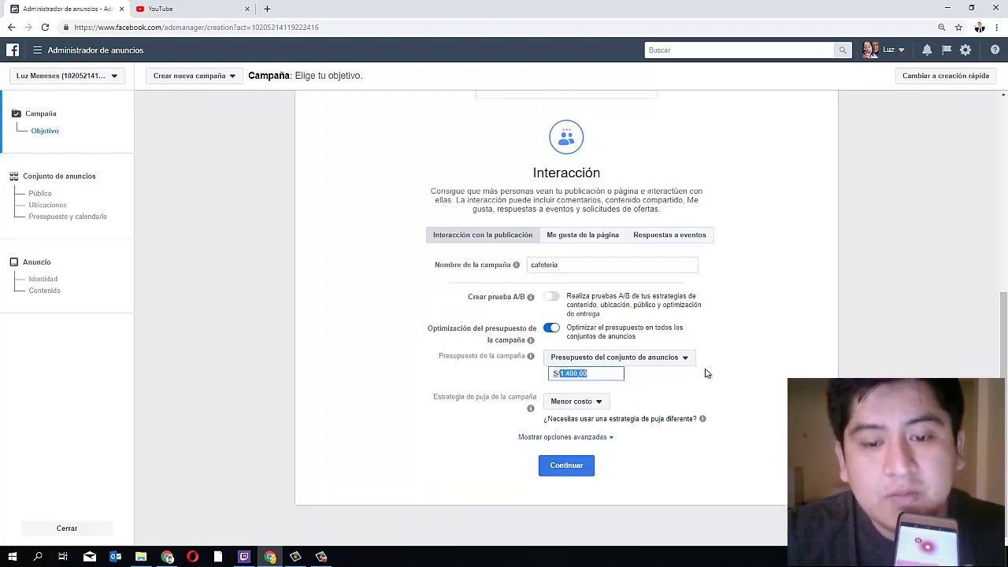
pyautogui.write('600')
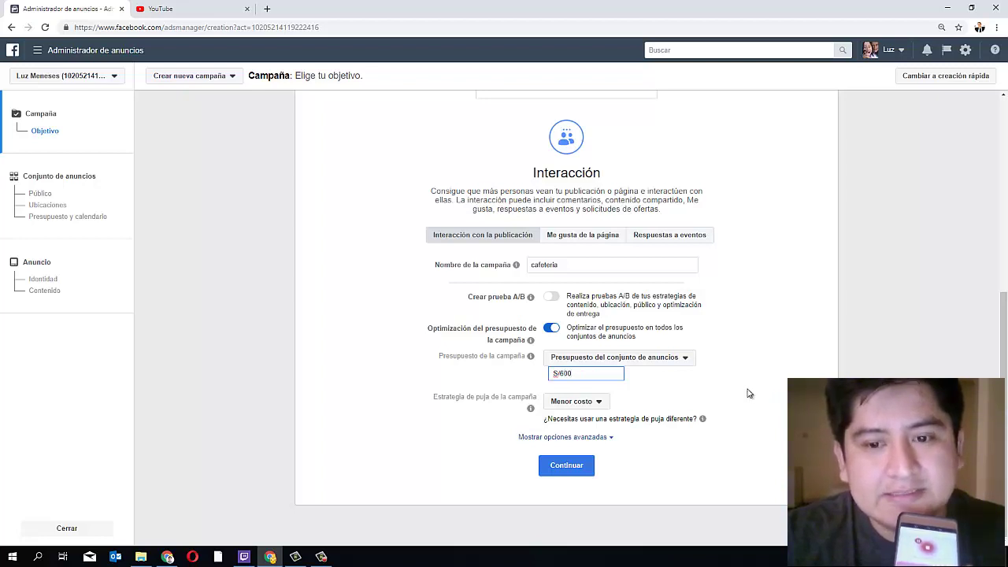
pyautogui.click(583, 441)
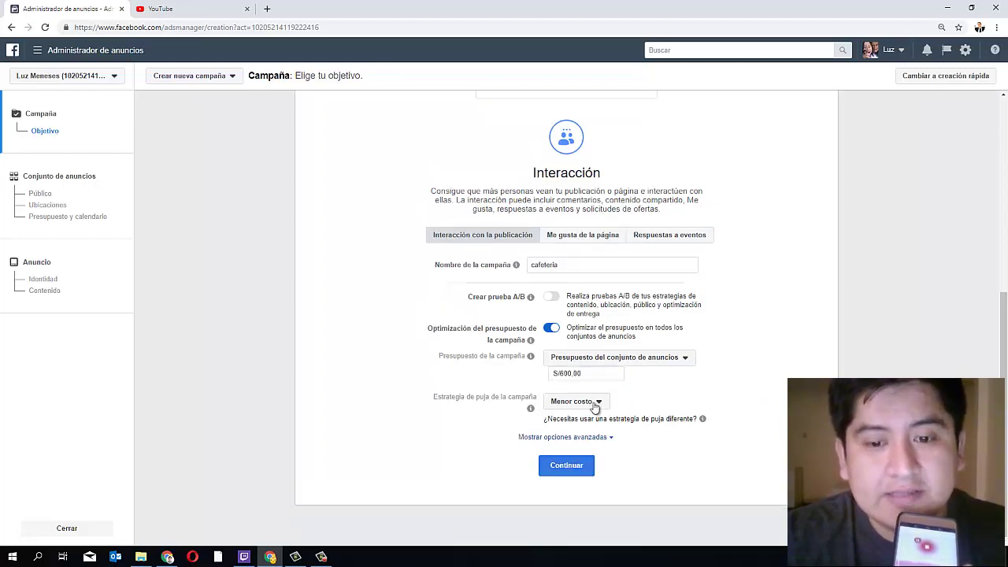
pyautogui.click(571, 466)
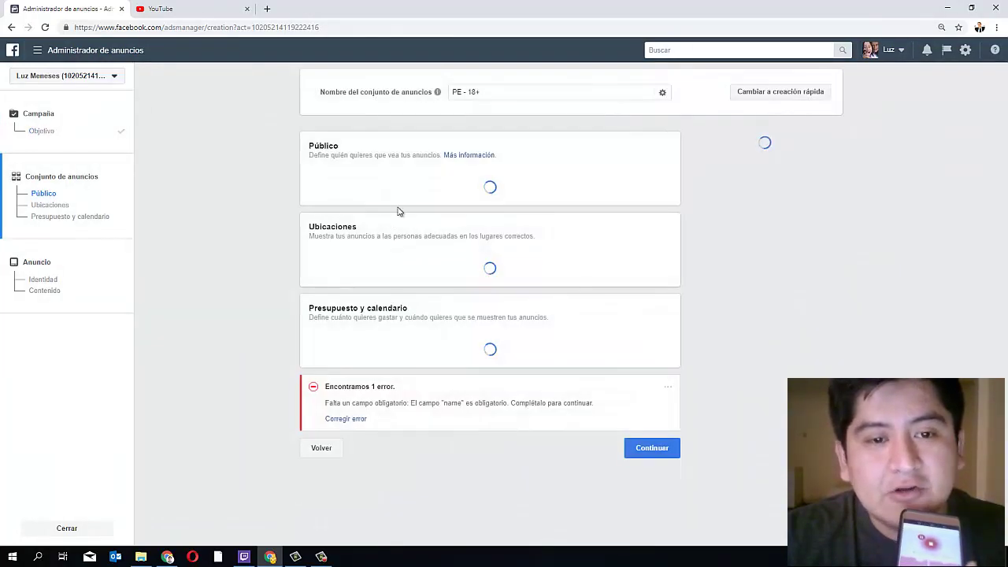
# Step: Rename the ad set as "cafeteria"
pyautogui.tripleClick(499, 91)
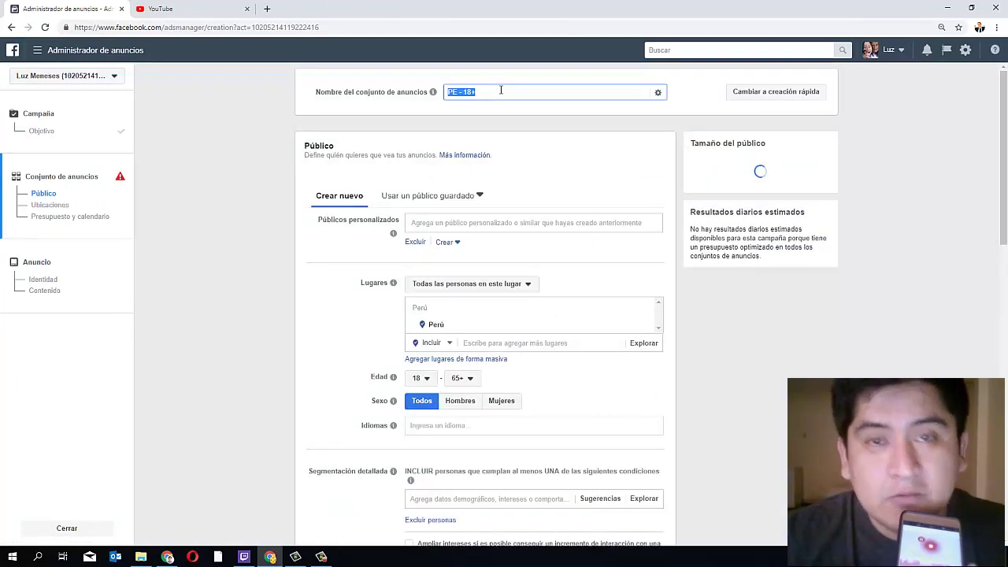
pyautogui.write('cafe')
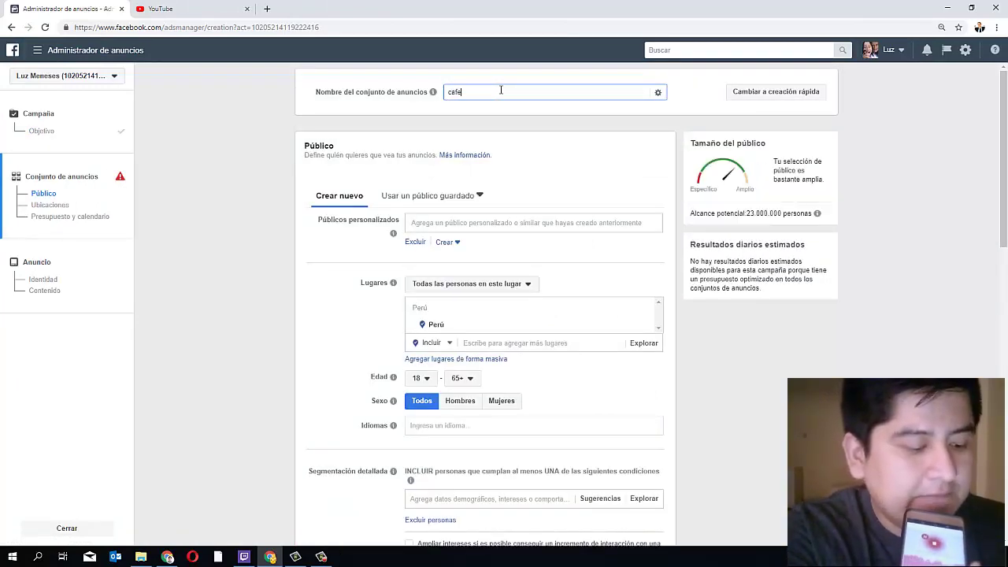
pyautogui.write('teria')
# Step: Set the audience location to the city of Lima, Lima Region, Perú
pyautogui.scroll(-1, 489, 110)
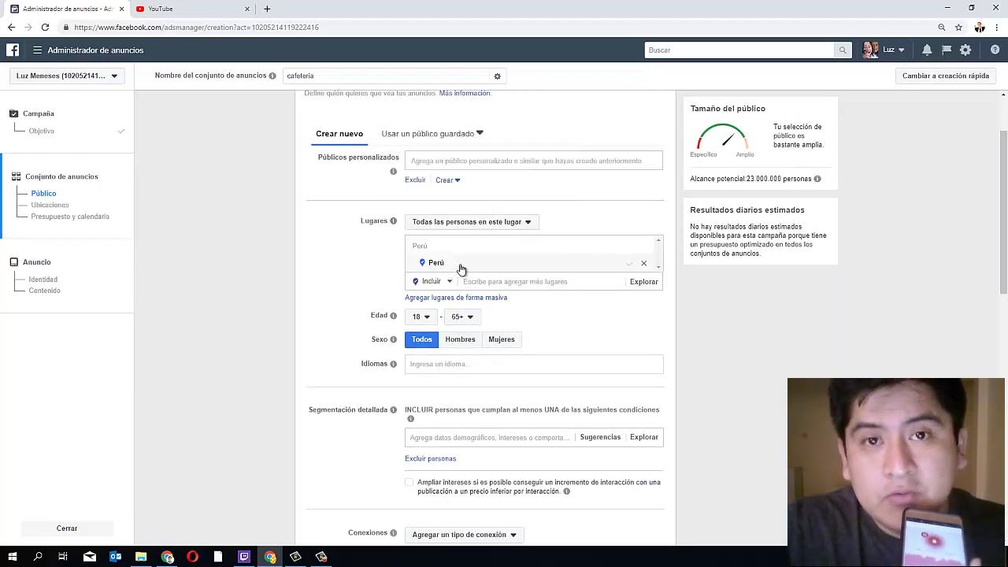
pyautogui.click(485, 280)
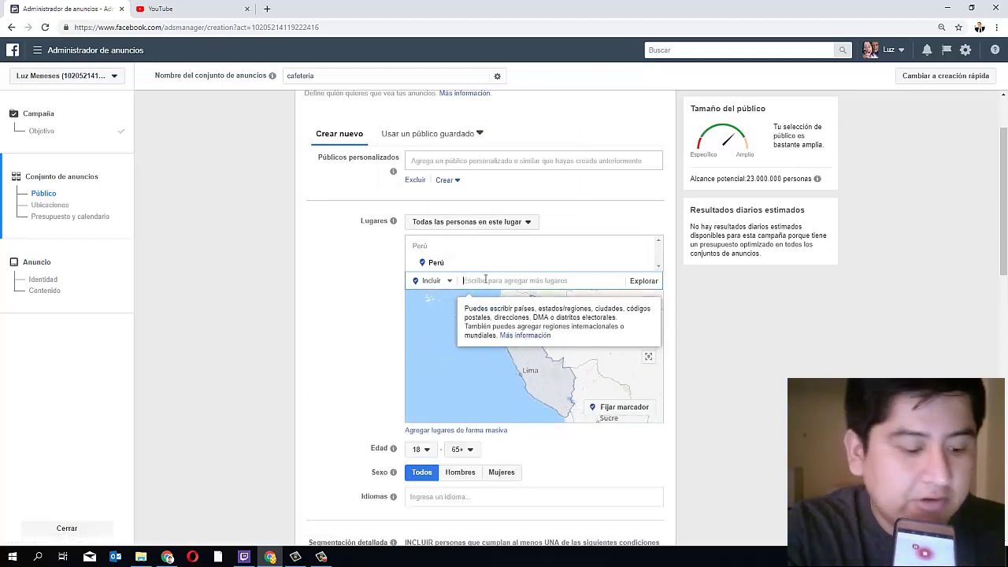
pyautogui.write('lim')
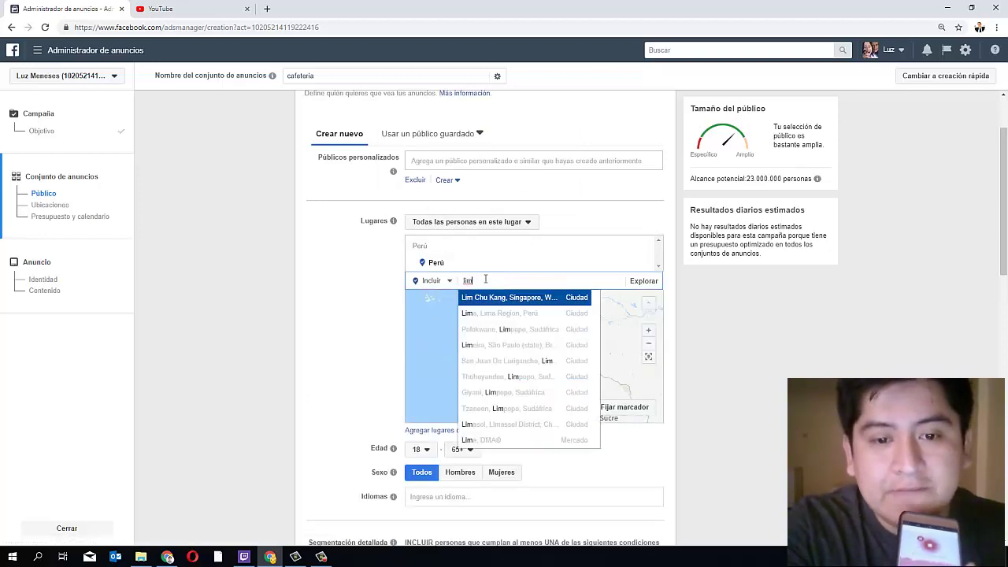
pyautogui.click(504, 313)
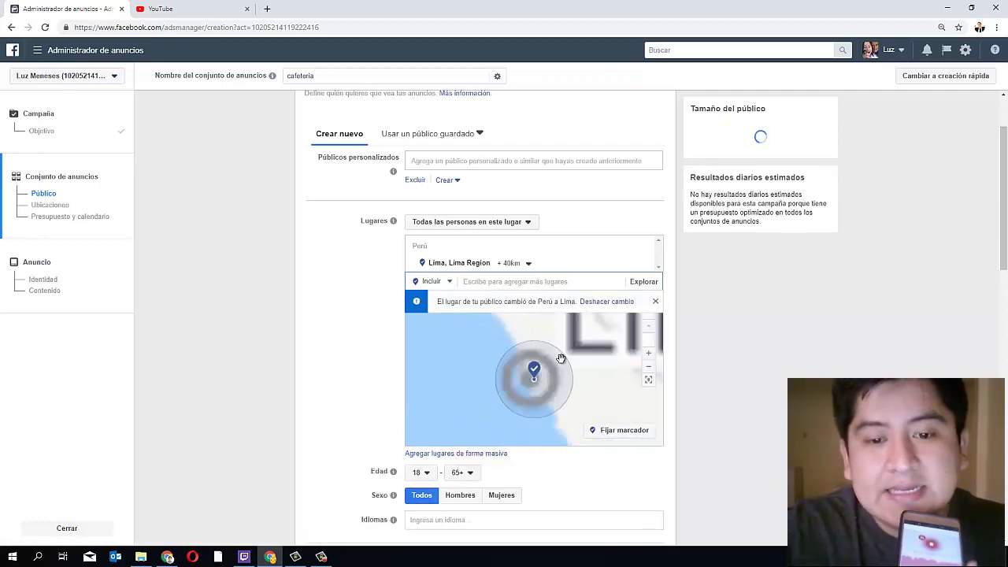
# Step: Place a location marker on the audience map just north of the Miraflores label
pyautogui.scroll(4, 535, 386)
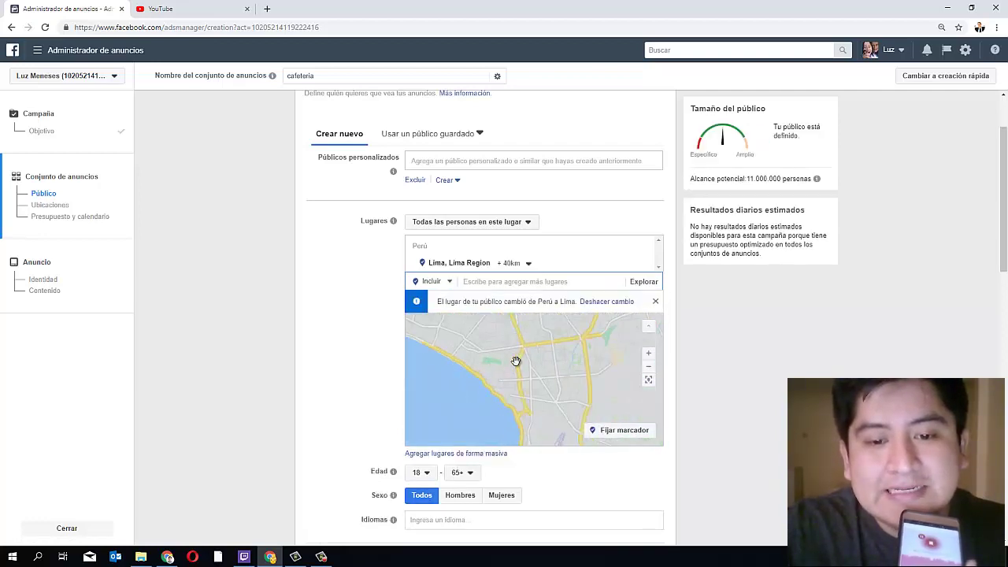
pyautogui.moveTo(513, 353); pyautogui.dragTo(519, 377)
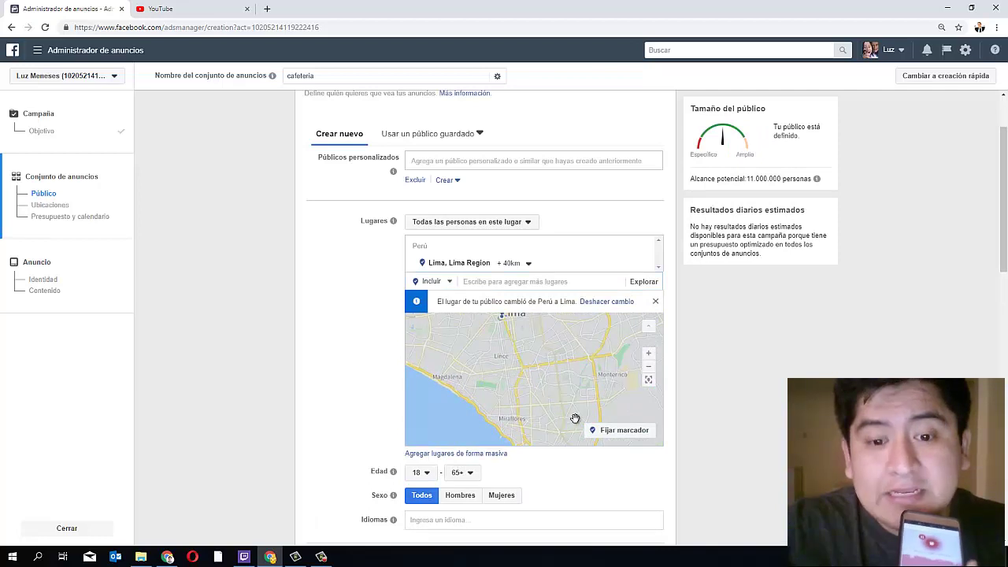
pyautogui.click(603, 432)
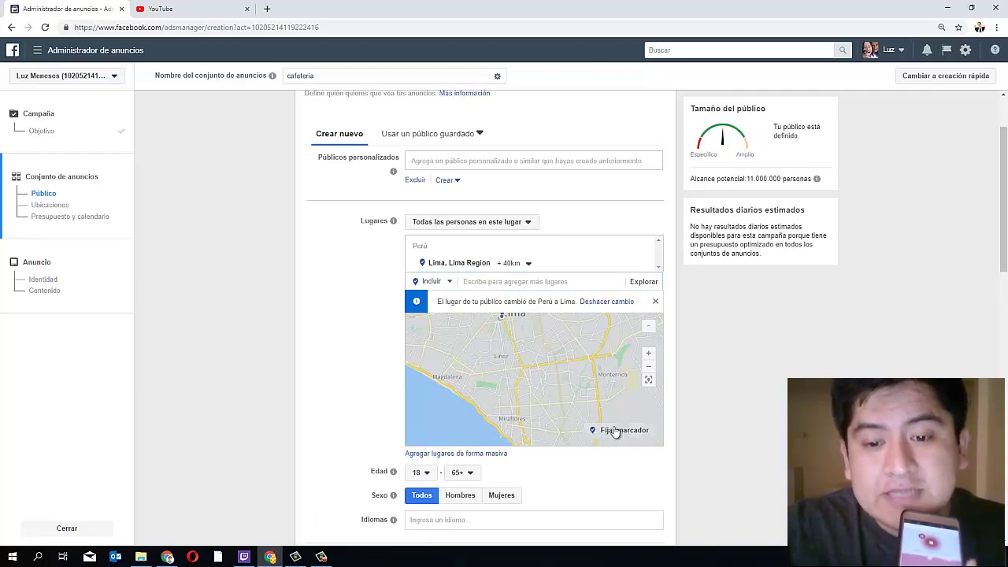
pyautogui.click(508, 403)
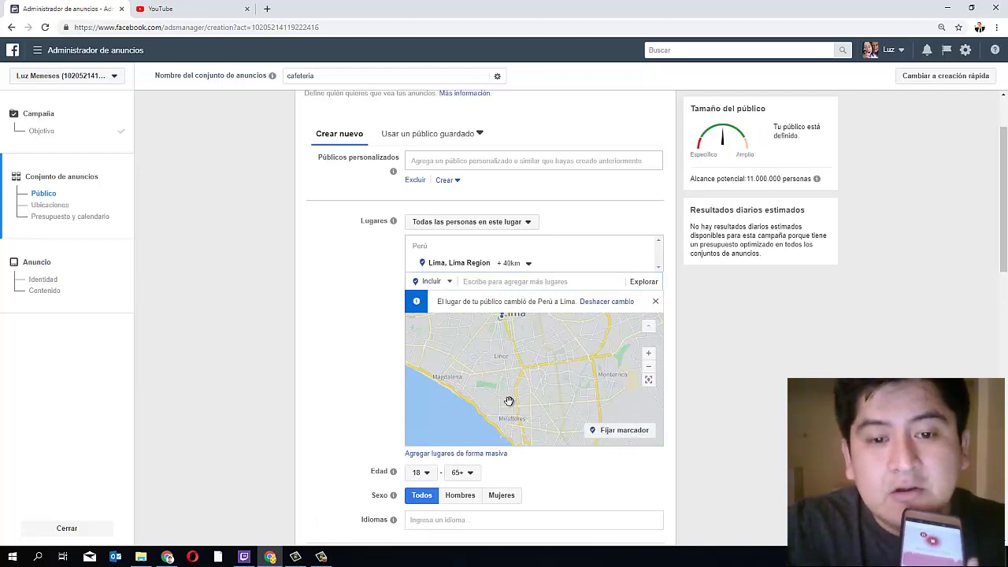
# Step: Set the marker's radius to 1 km and restrict the location targeting to Personas que viven en este lugar
pyautogui.click(529, 265)
pyautogui.doubleClick(555, 299)
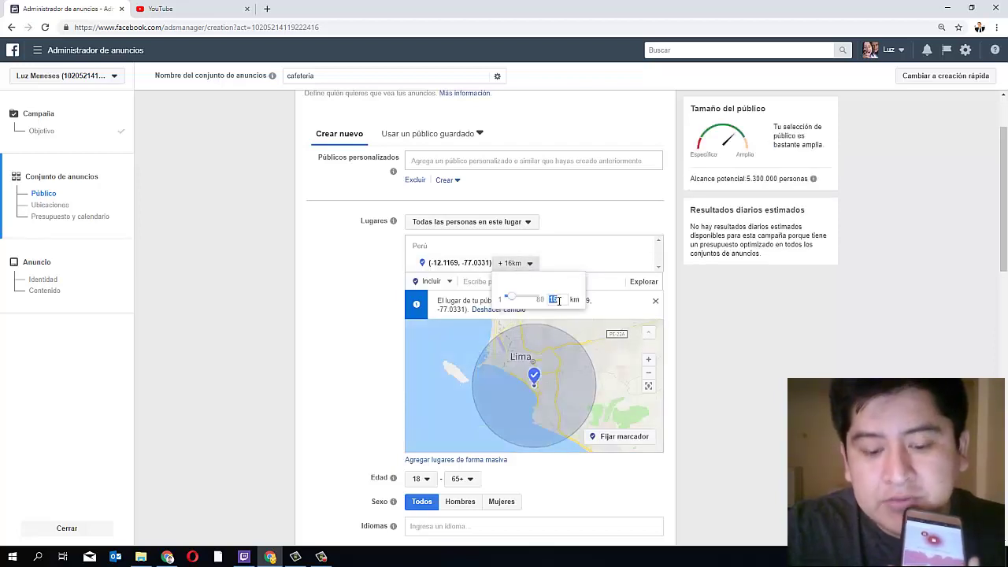
pyautogui.press('Return')
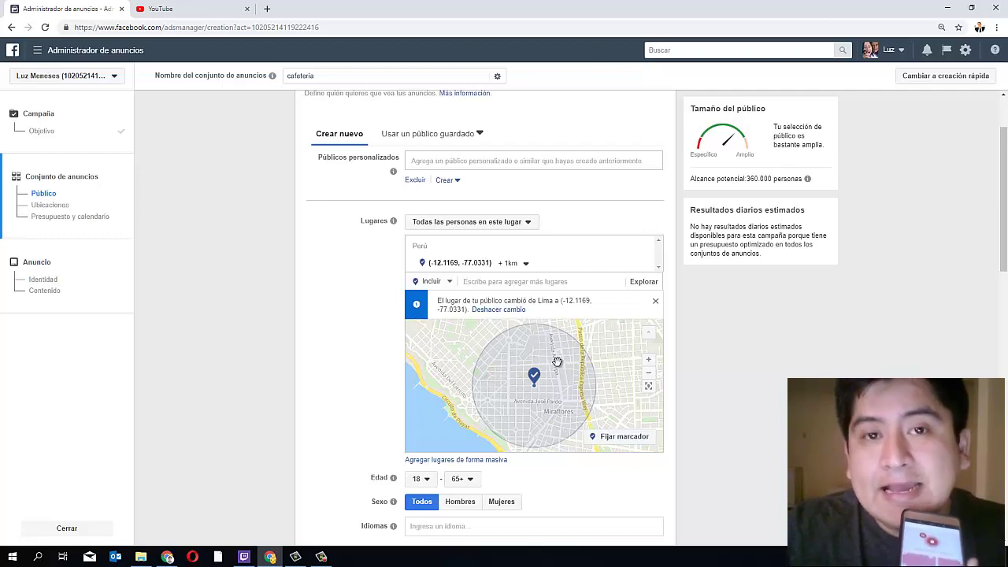
pyautogui.click(492, 224)
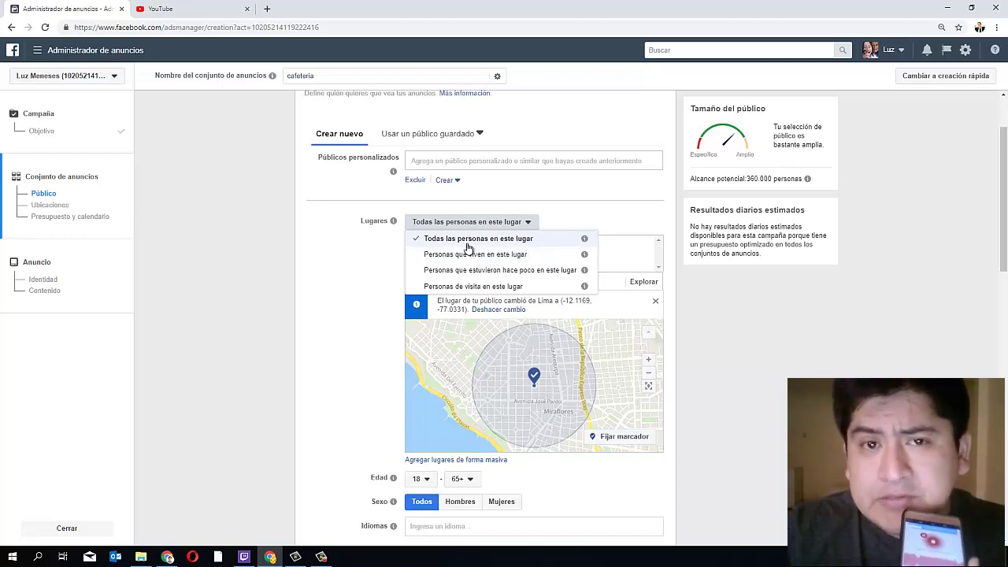
pyautogui.click(487, 254)
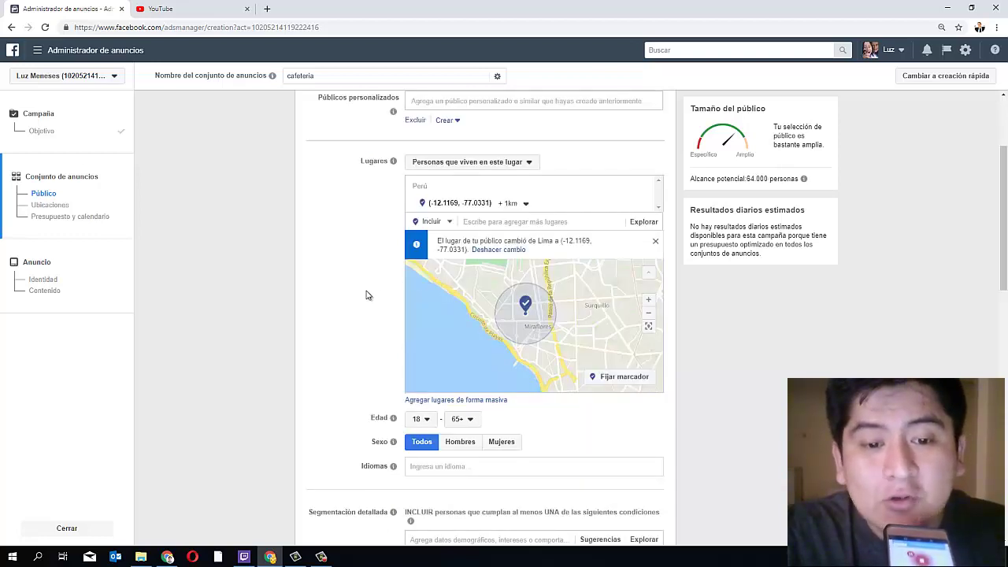
# Step: Set the audience's age range to 22–50
pyautogui.scroll(-2, 367, 293)
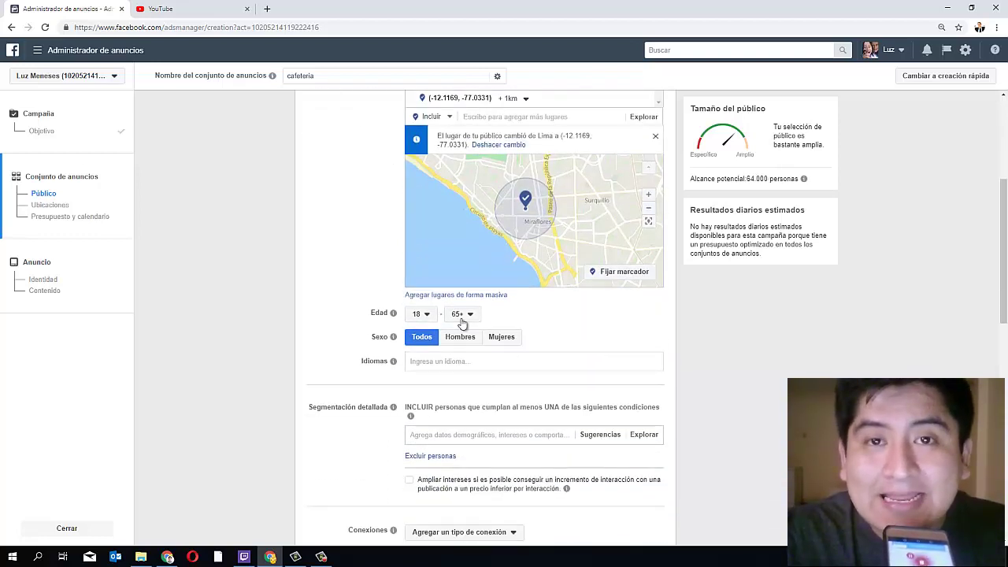
pyautogui.click(464, 318)
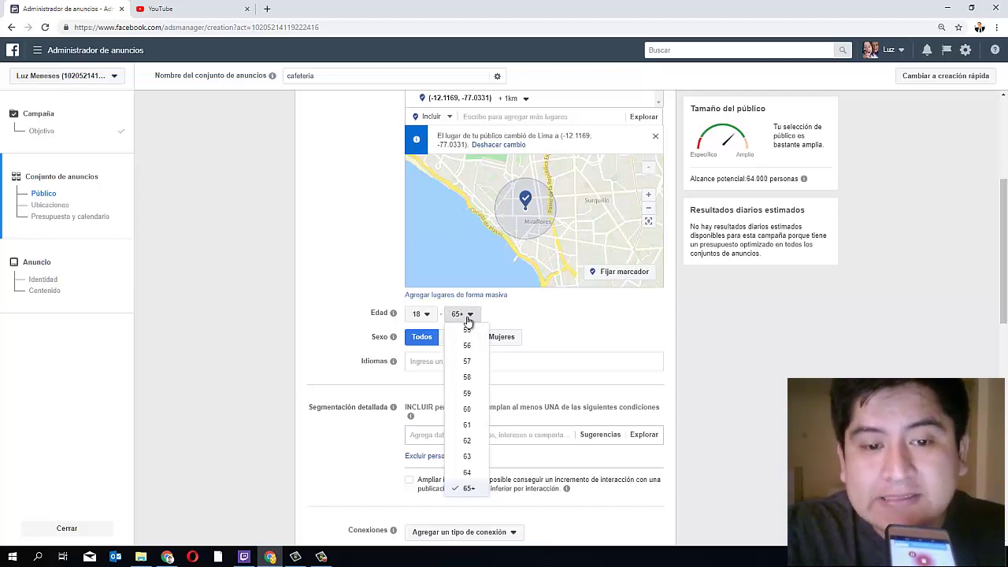
pyautogui.scroll(3, 466, 359)
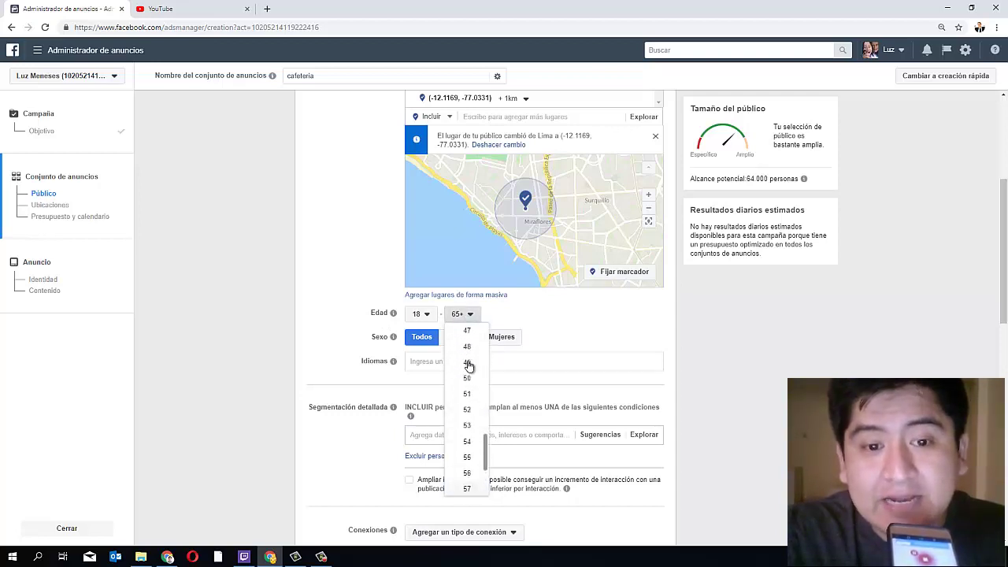
pyautogui.scroll(-2, 468, 365)
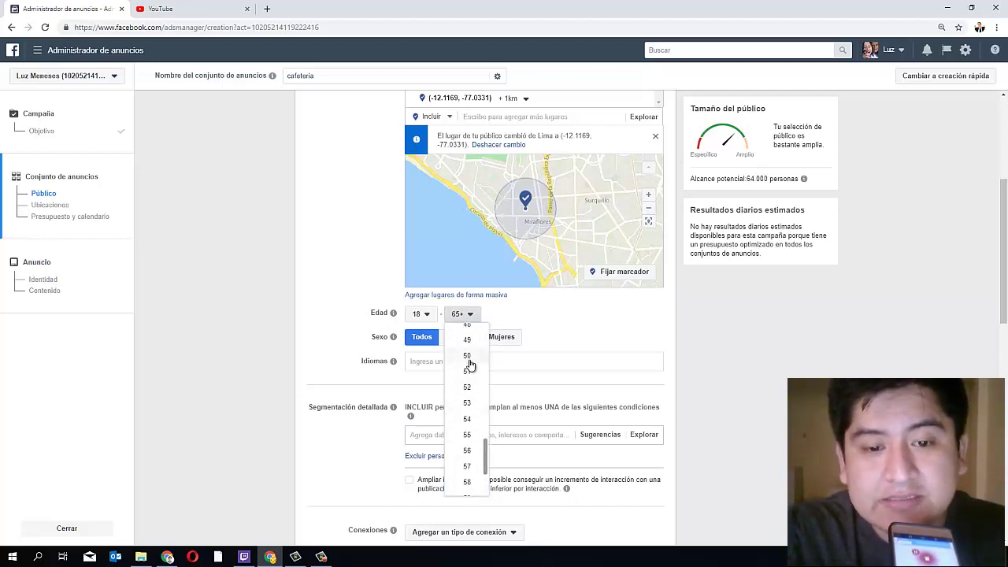
pyautogui.click(465, 356)
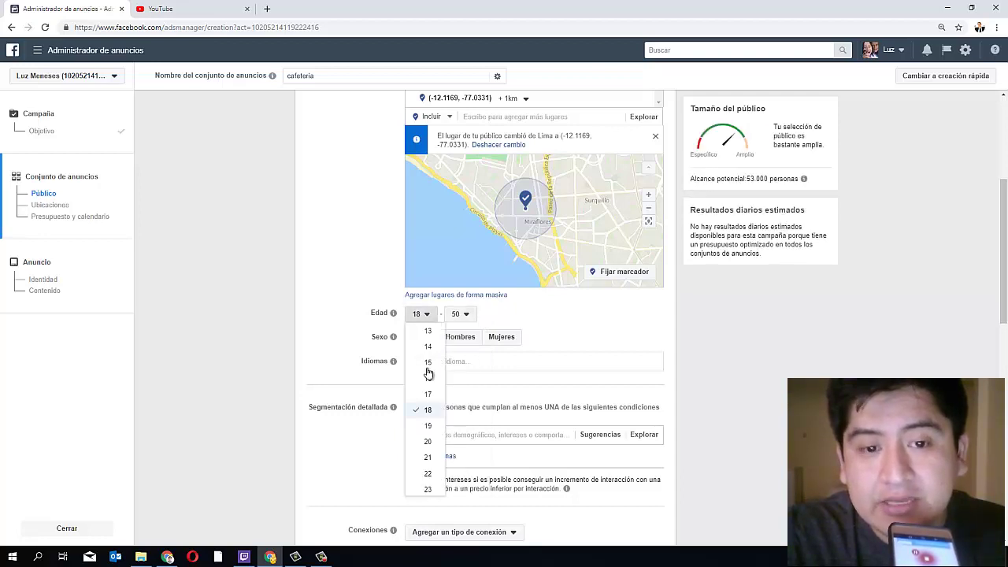
pyautogui.click(425, 315)
pyautogui.scroll(-2, 431, 394)
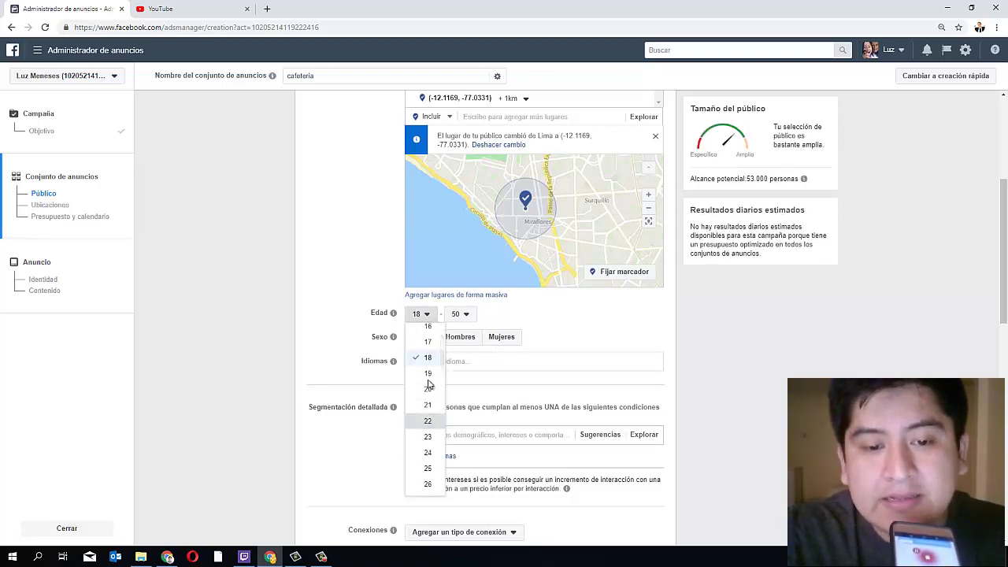
pyautogui.click(424, 419)
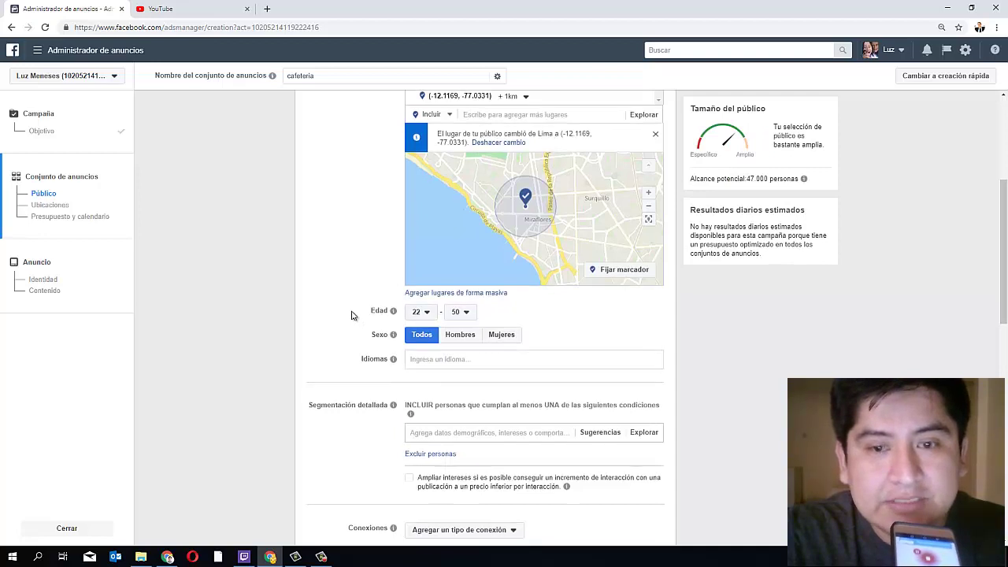
# Step: Add the interest Cafeteria, under Intereses adicionales, to the audience's detailed targeting
pyautogui.scroll(-2, 354, 314)
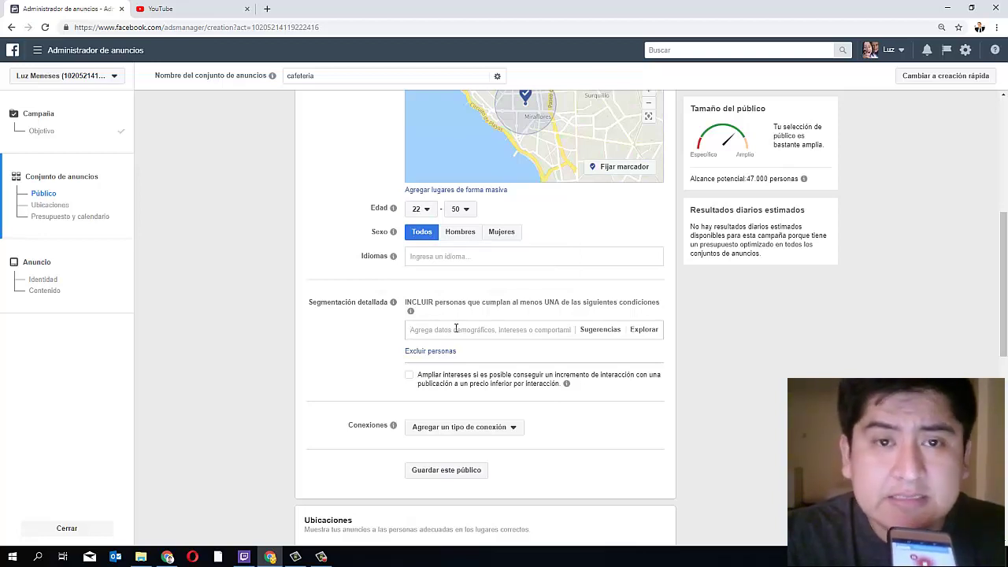
pyautogui.write('cafeteria')
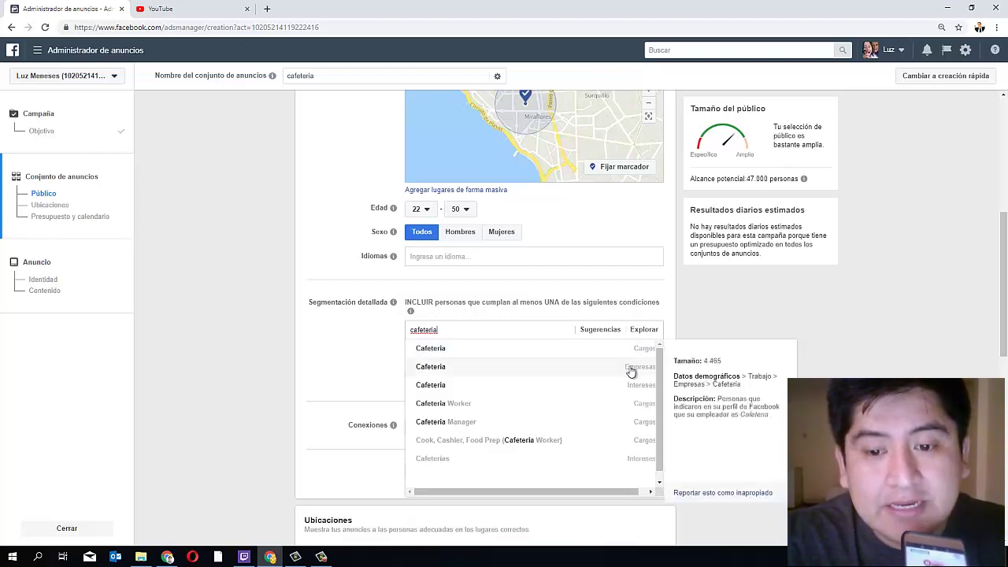
pyautogui.click(441, 386)
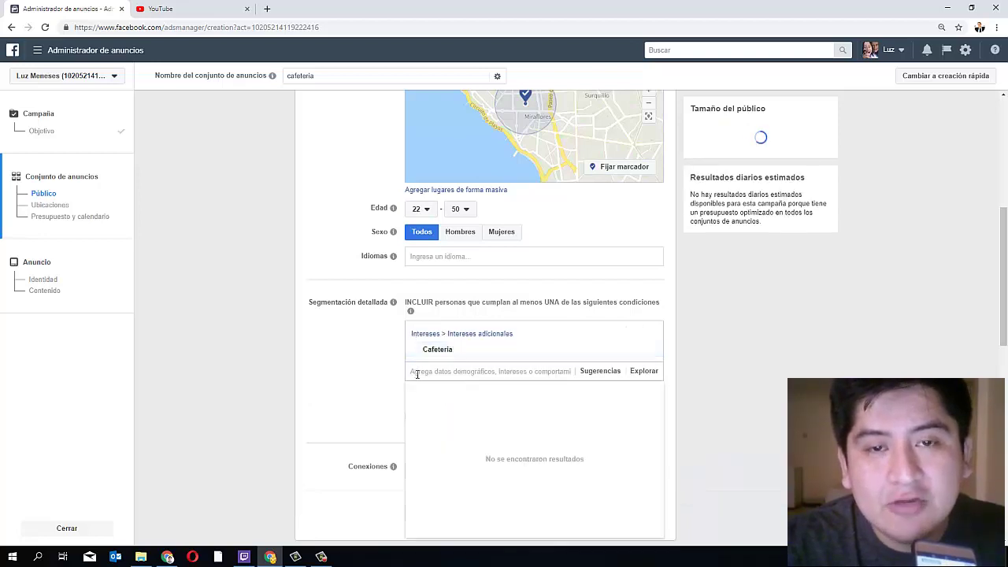
# Step: Check the audience's potential reach, and look up "cafe" to add the interest Cafeterías under Restaurantes to the detailed targeting
pyautogui.write('cafe')
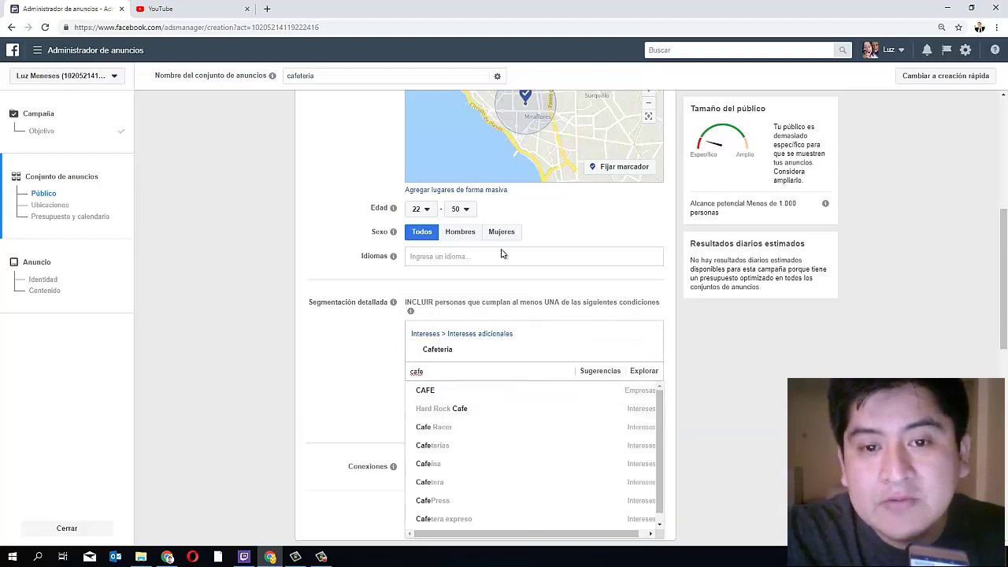
pyautogui.click(543, 129)
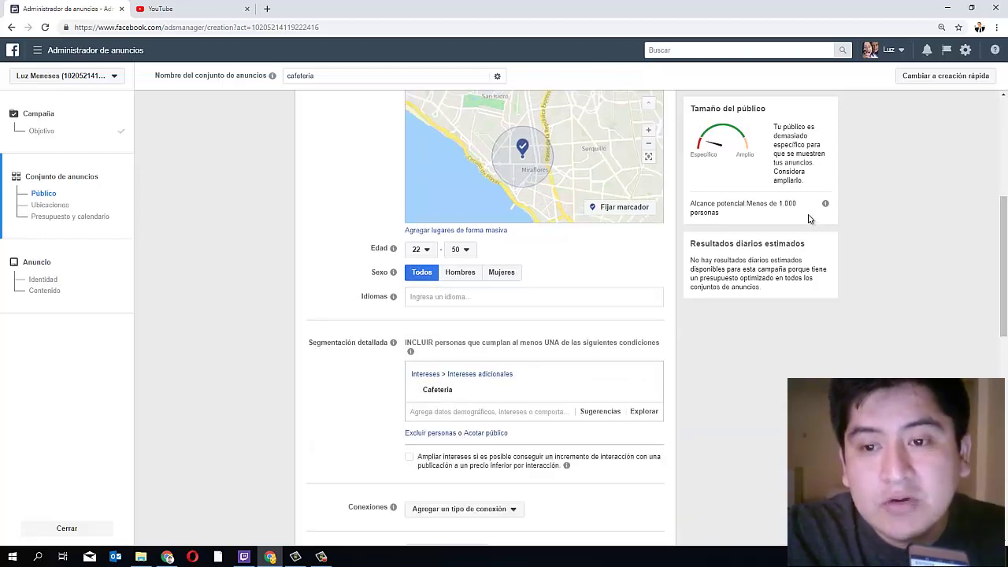
pyautogui.doubleClick(779, 203)
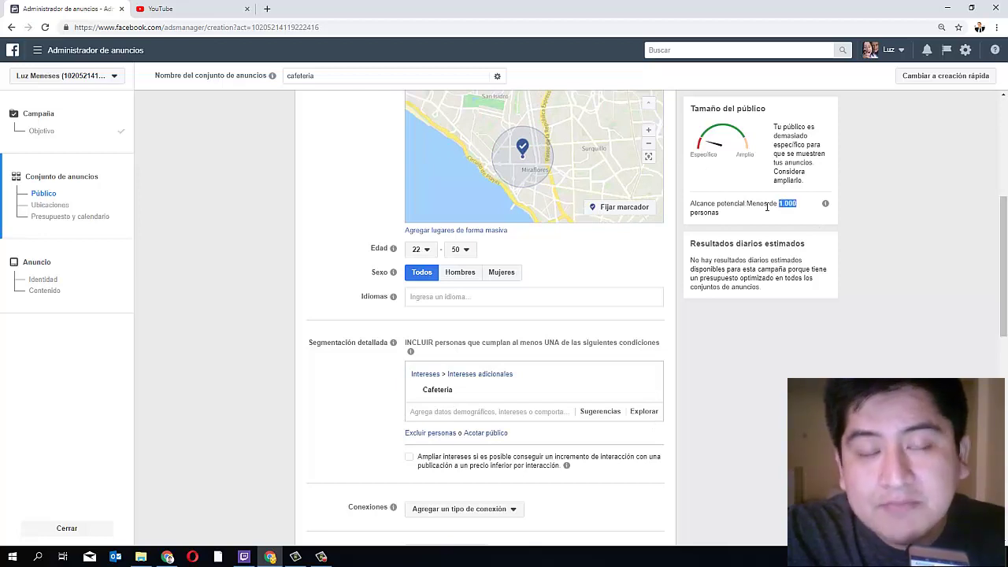
pyautogui.click(441, 413)
pyautogui.write('ca')
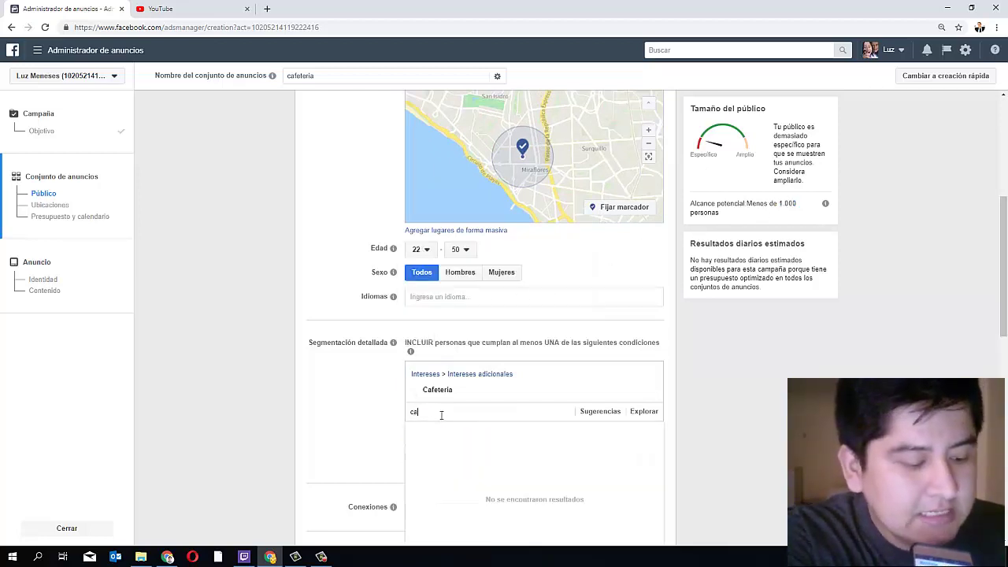
pyautogui.write('fe')
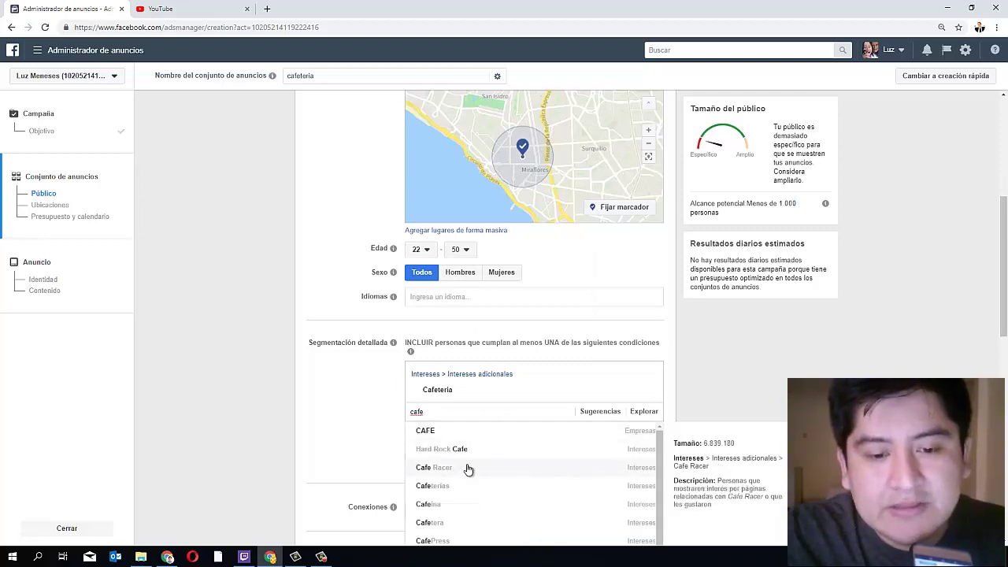
pyautogui.scroll(-1, 457, 425)
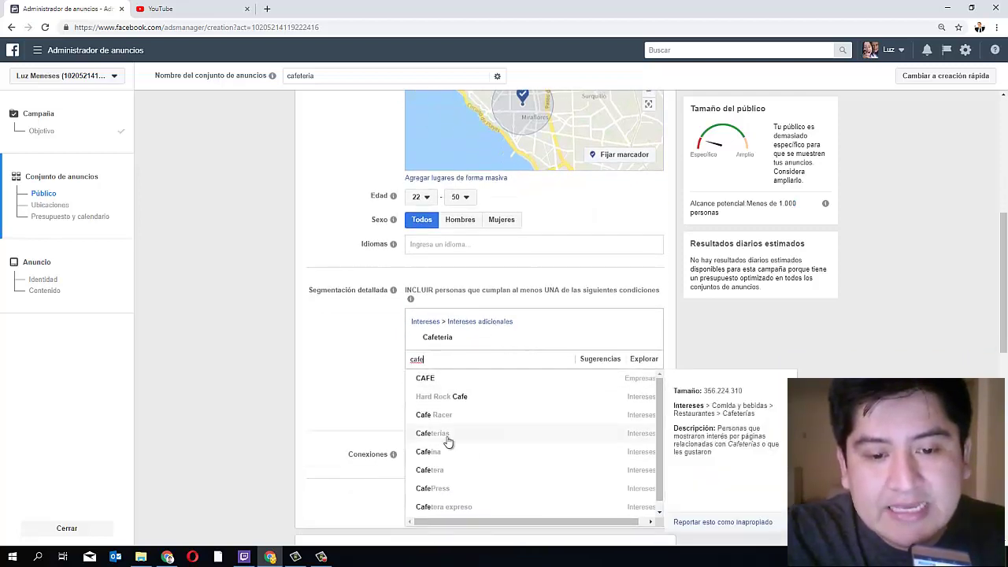
pyautogui.click(447, 442)
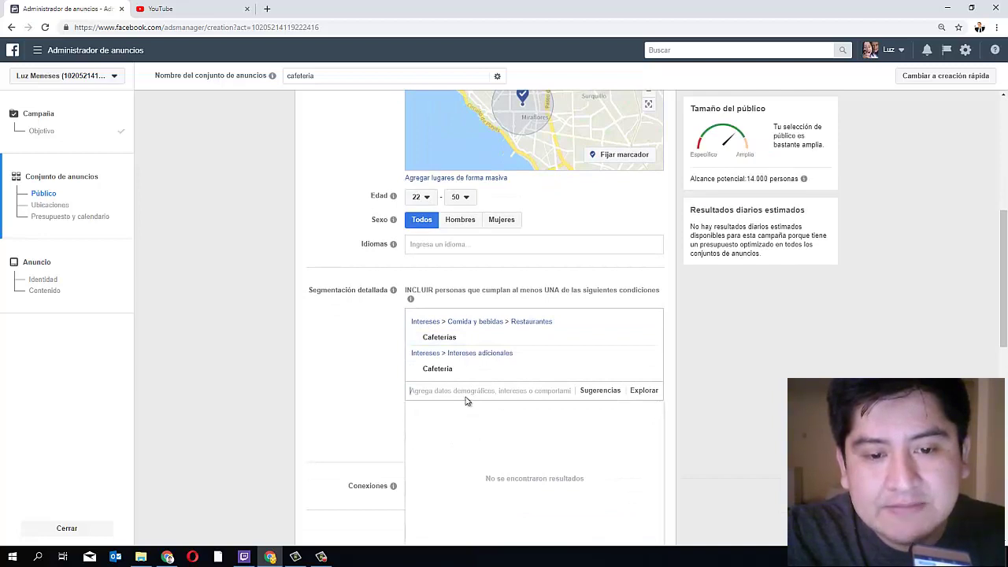
# Step: Look up "cafe" again in the detailed targeting and add the interest CafePress
pyautogui.click(465, 398)
pyautogui.scroll(-1, 456, 472)
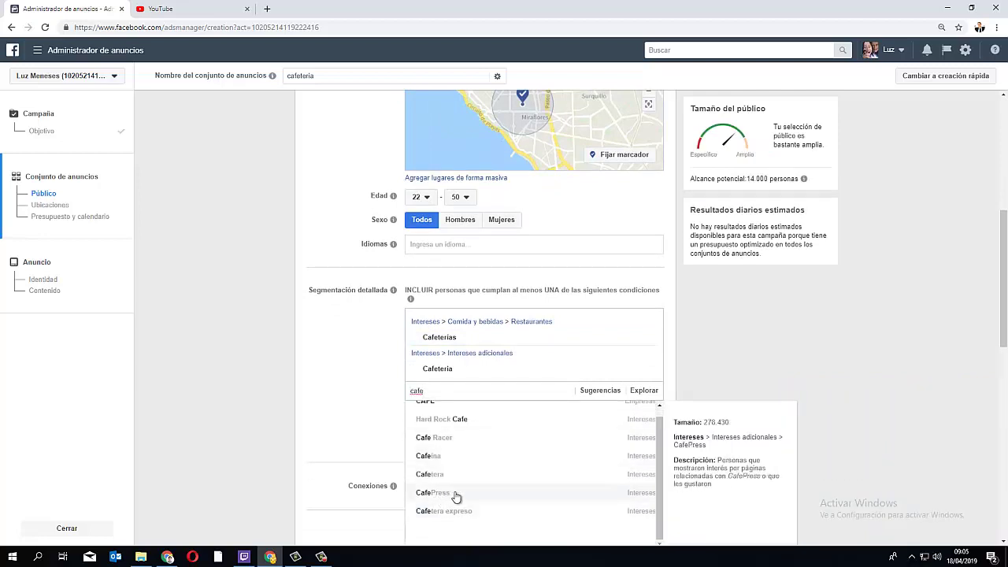
pyautogui.click(455, 494)
# Step: Add the suggested interest Café to the detailed targeting and check the audience's potential reach
pyautogui.click(608, 408)
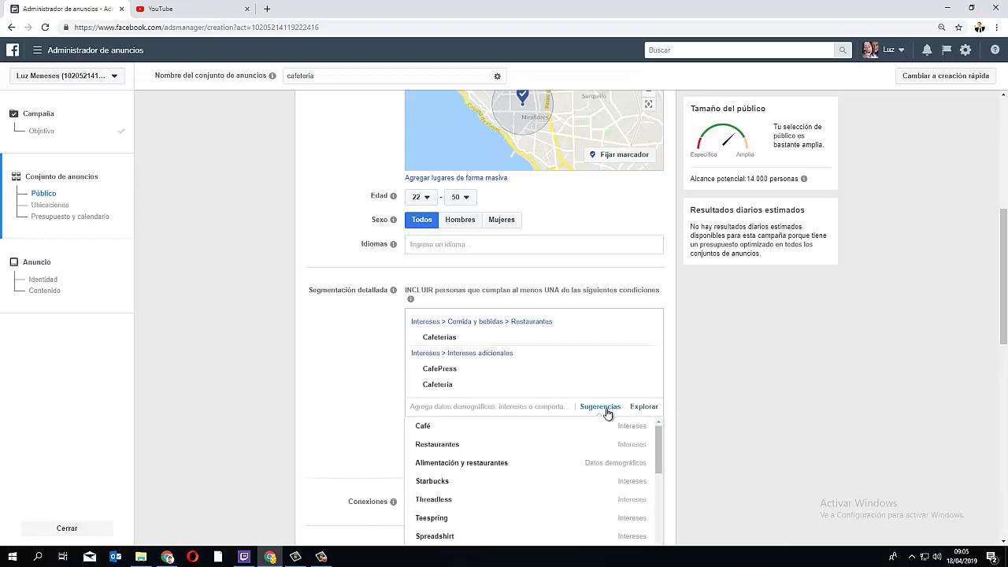
pyautogui.scroll(-1, 508, 378)
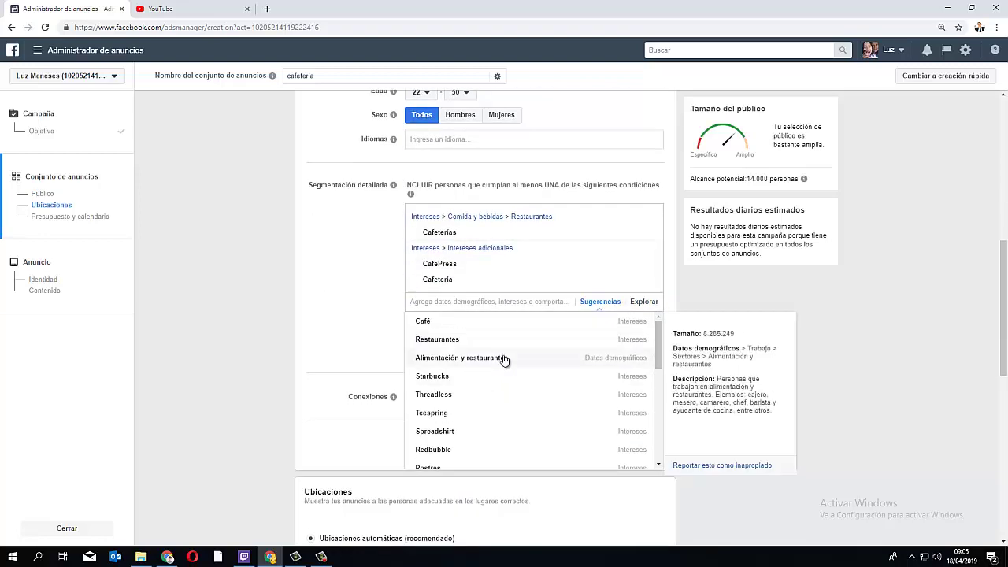
pyautogui.scroll(1, 503, 358)
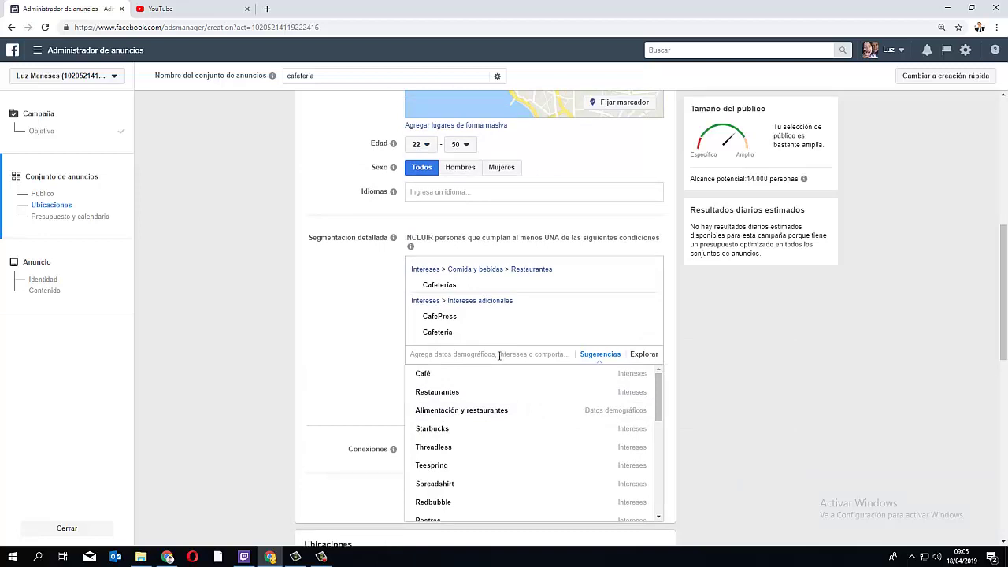
pyautogui.click(431, 377)
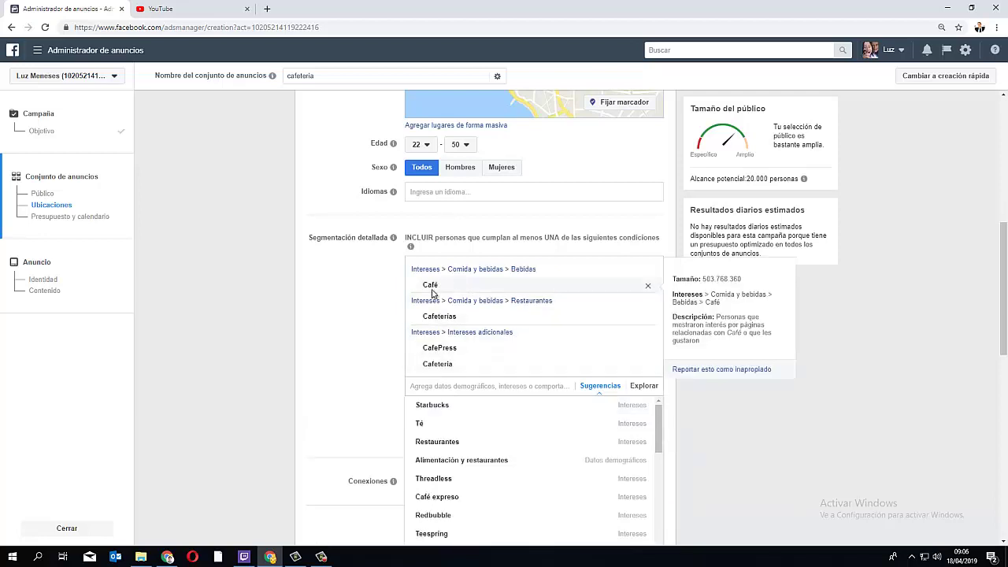
pyautogui.moveTo(747, 179)
pyautogui.mouseDown()
pyautogui.moveTo(771, 179)
pyautogui.moveTo(745, 178)
pyautogui.mouseUp()
pyautogui.click(769, 179)
pyautogui.click(744, 178)
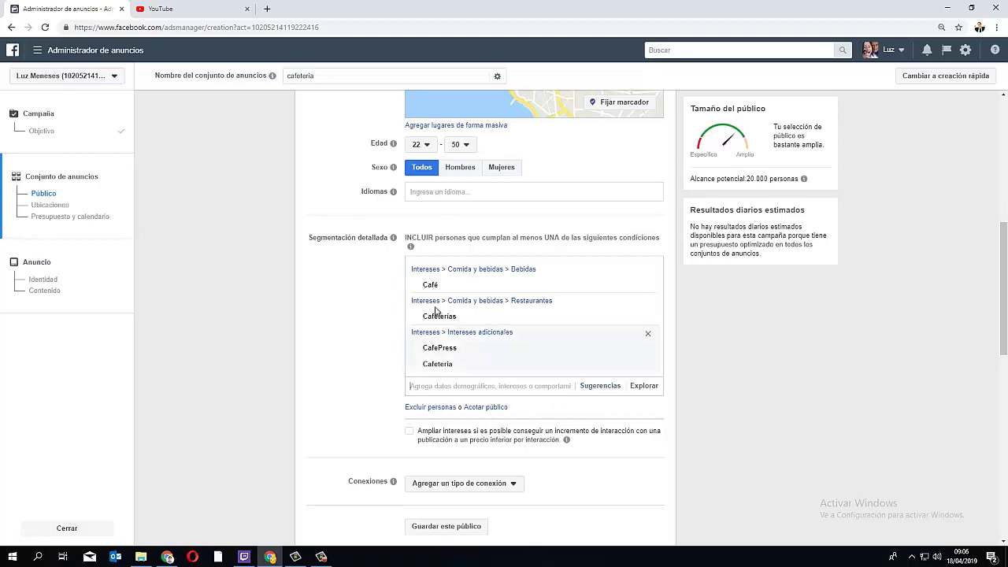
# Step: Change the location targeting to Todas las personas en este lugar
pyautogui.scroll(3, 344, 279)
pyautogui.scroll(1, 370, 220)
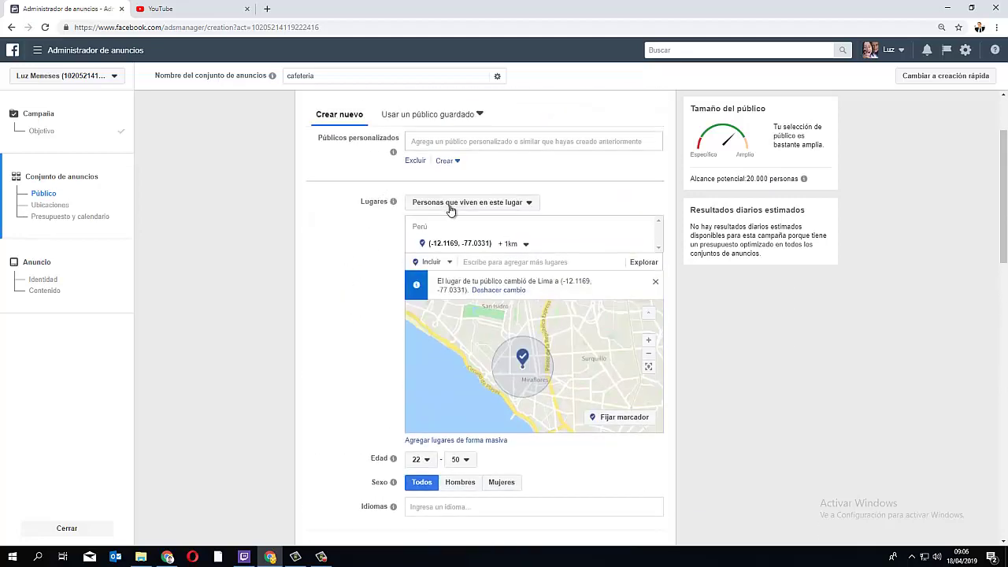
pyautogui.click(452, 204)
pyautogui.click(457, 219)
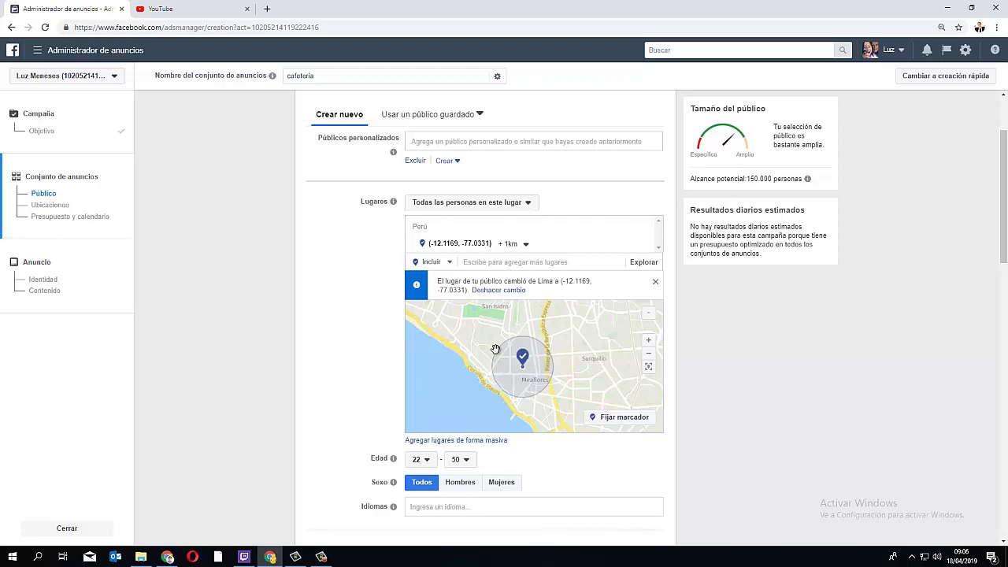
# Step: Remove the interest Café from the detailed targeting
pyautogui.scroll(-1, 361, 352)
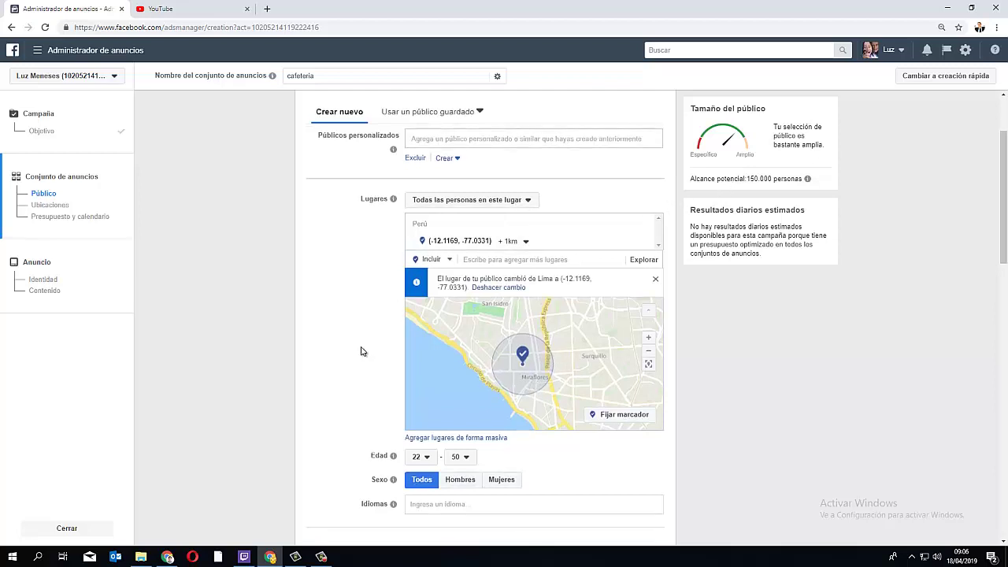
pyautogui.scroll(-3, 361, 351)
pyautogui.moveTo(450, 394)
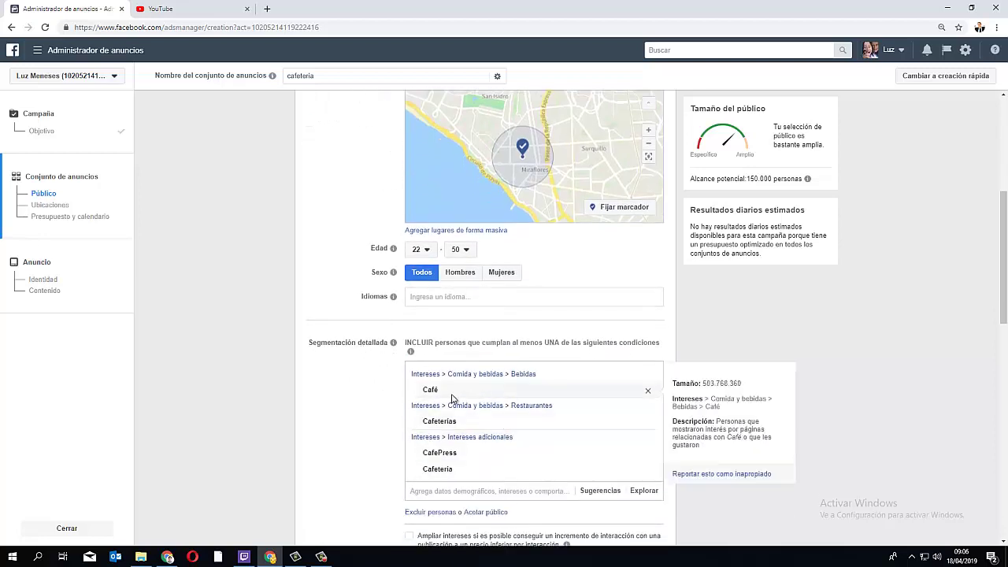
pyautogui.click(647, 391)
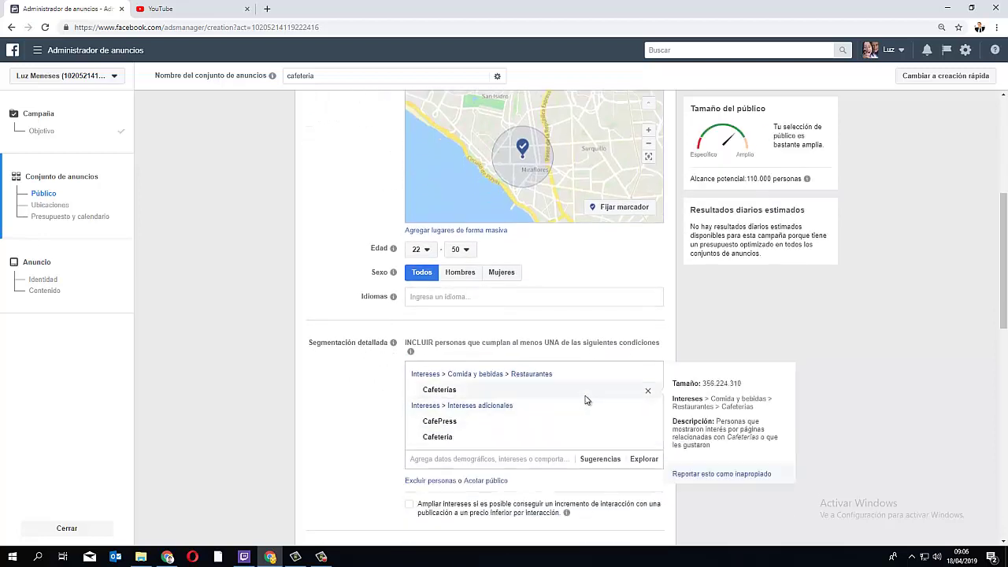
# Step: Review the potential reach and the interests included in the detailed targeting
pyautogui.moveTo(456, 425)
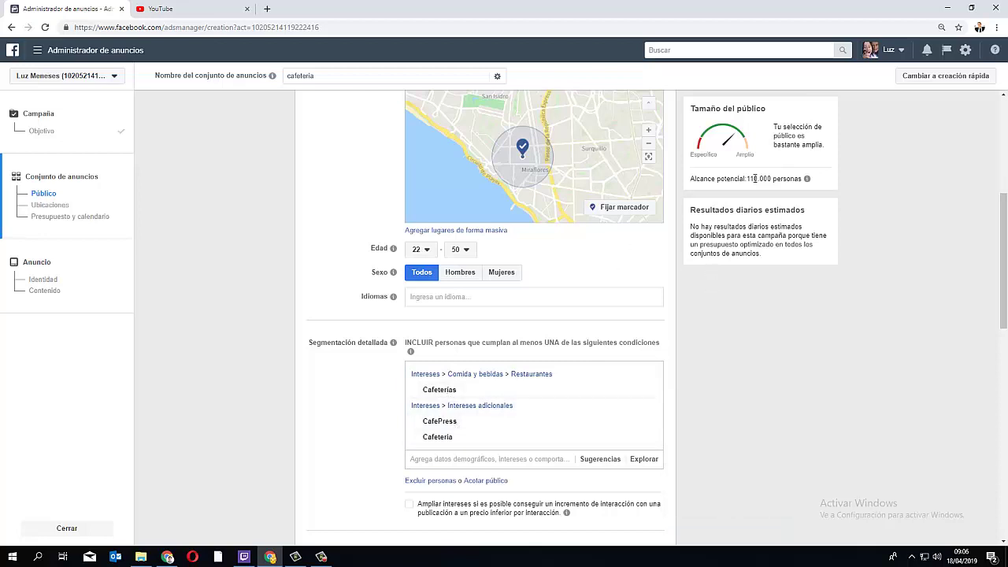
pyautogui.moveTo(748, 178); pyautogui.dragTo(771, 179)
pyautogui.moveTo(448, 389)
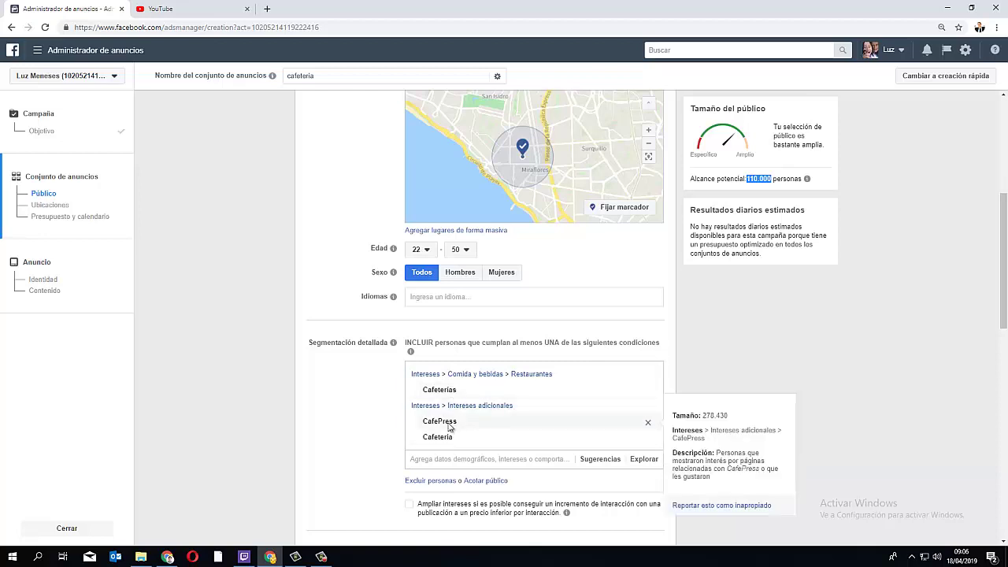
pyautogui.moveTo(445, 426)
pyautogui.click(388, 416)
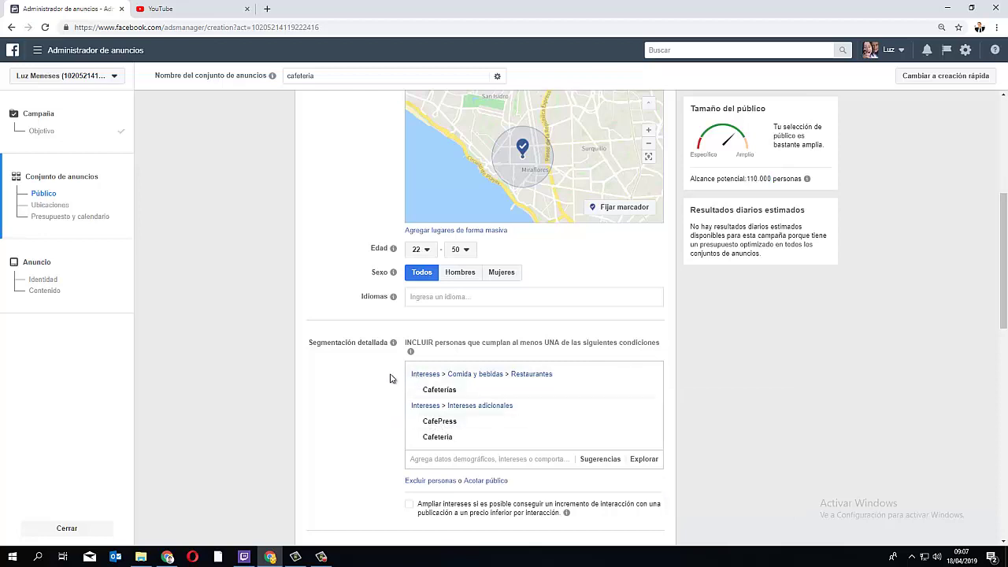
pyautogui.scroll(-3, 390, 378)
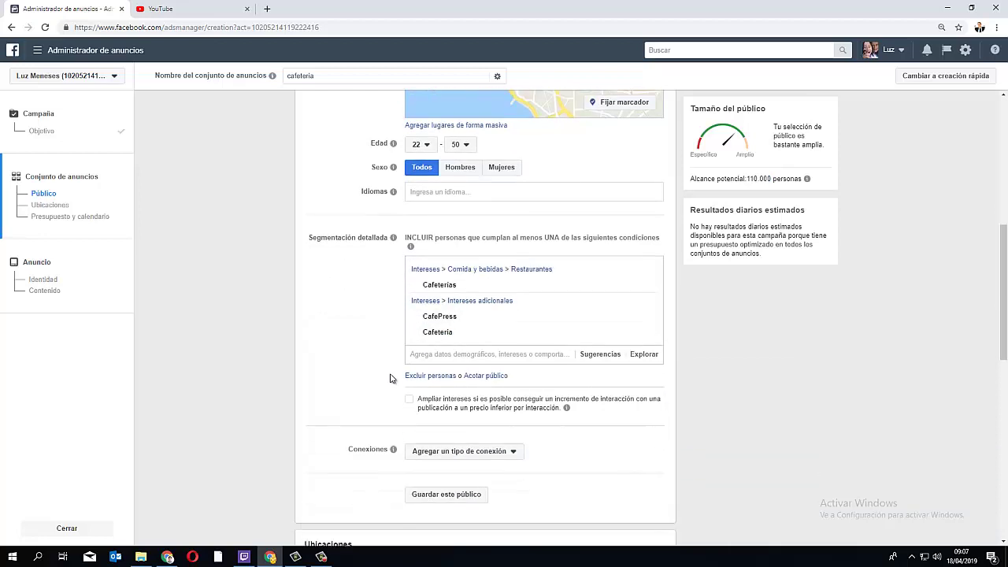
pyautogui.scroll(3, 386, 323)
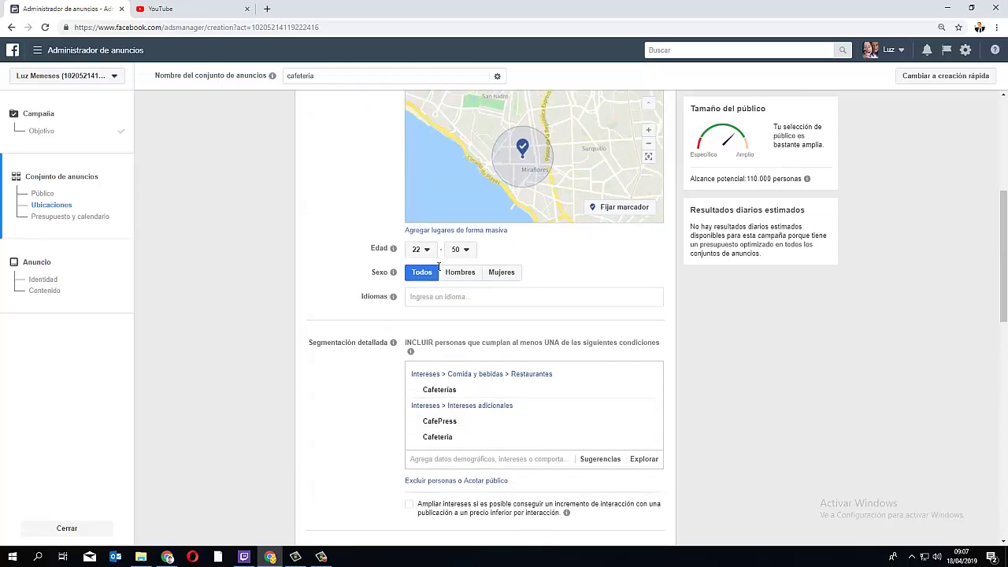
pyautogui.scroll(-2, 350, 262)
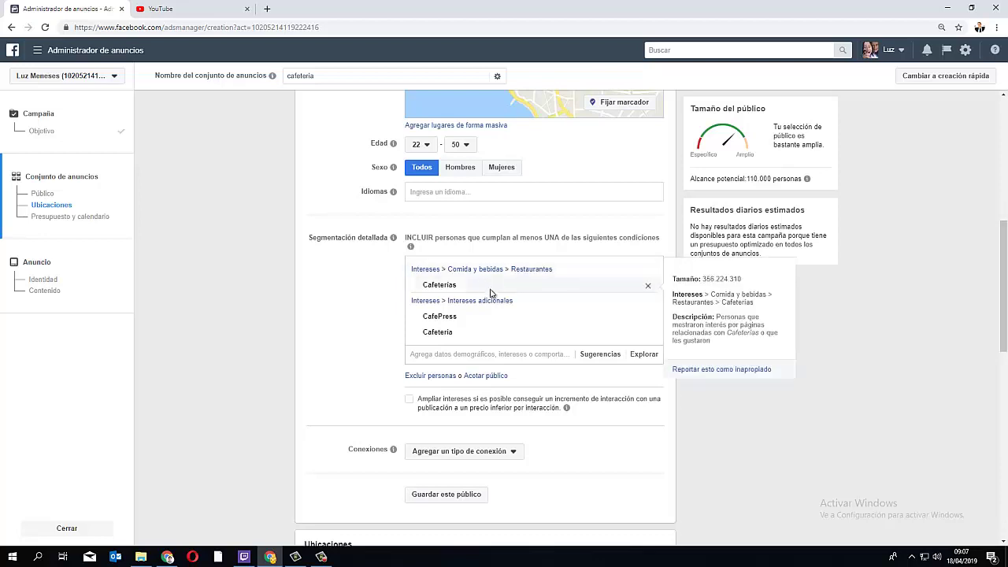
pyautogui.moveTo(487, 295)
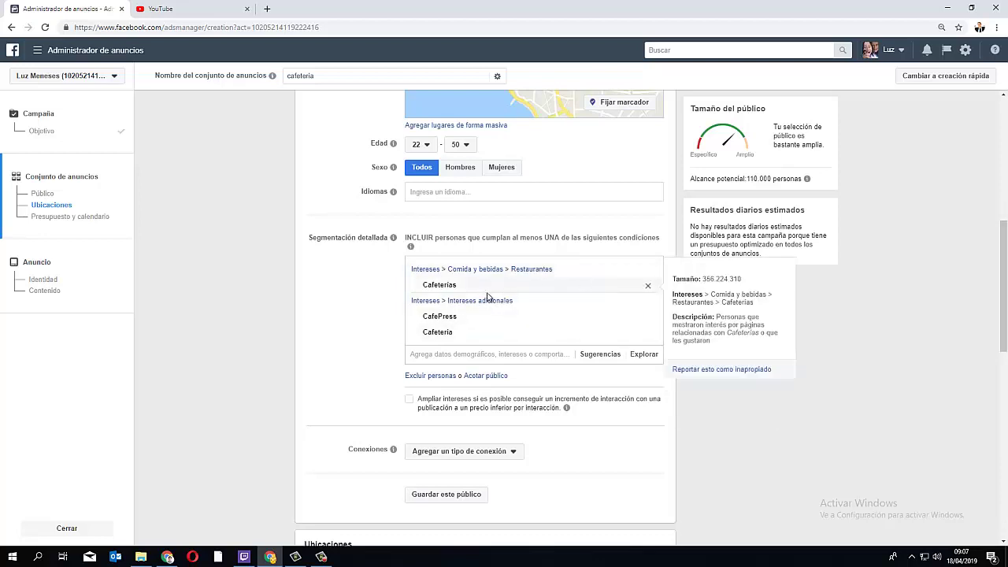
# Step: Narrow the audience with an additional condition requiring the work sector Servicios administrativos
pyautogui.click(485, 376)
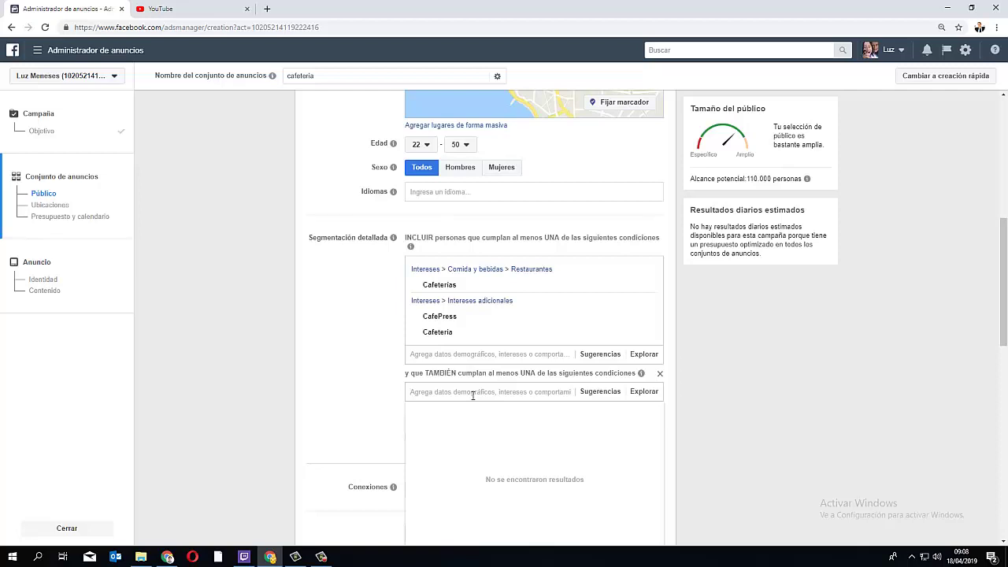
pyautogui.write('administr')
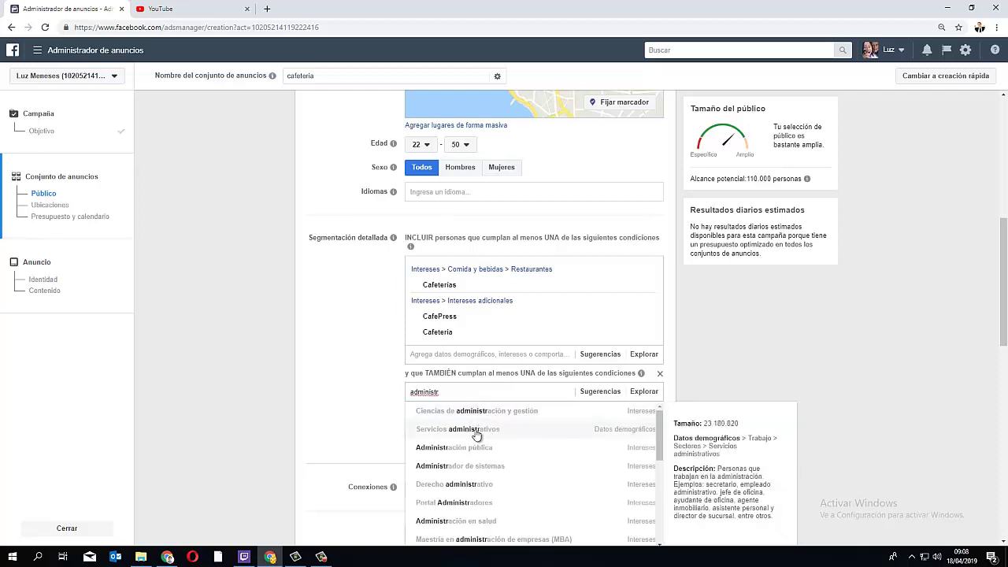
pyautogui.click(476, 430)
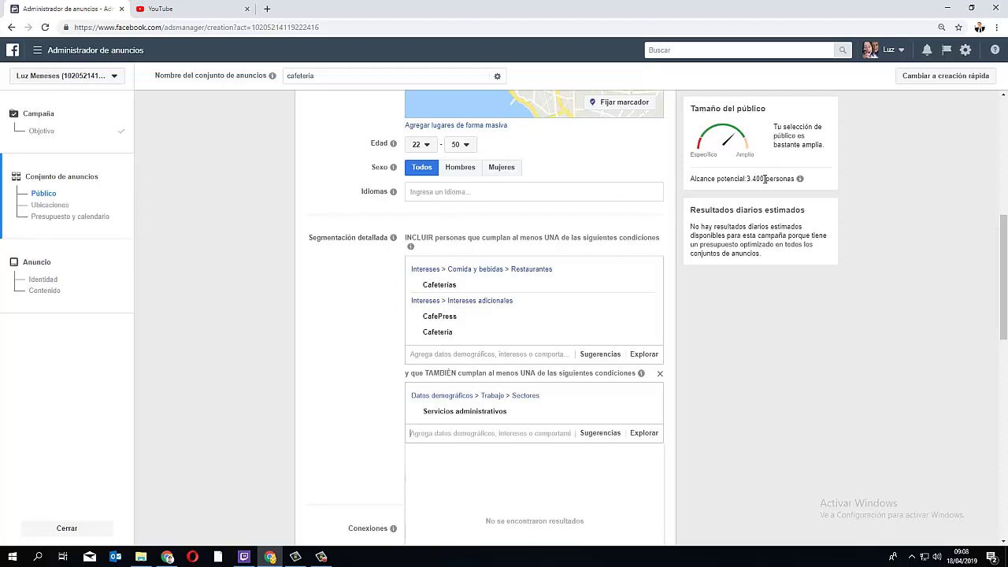
# Step: Look up "negocio" and add the work sector Negocios y finanzas to the narrowing condition
pyautogui.write('m')
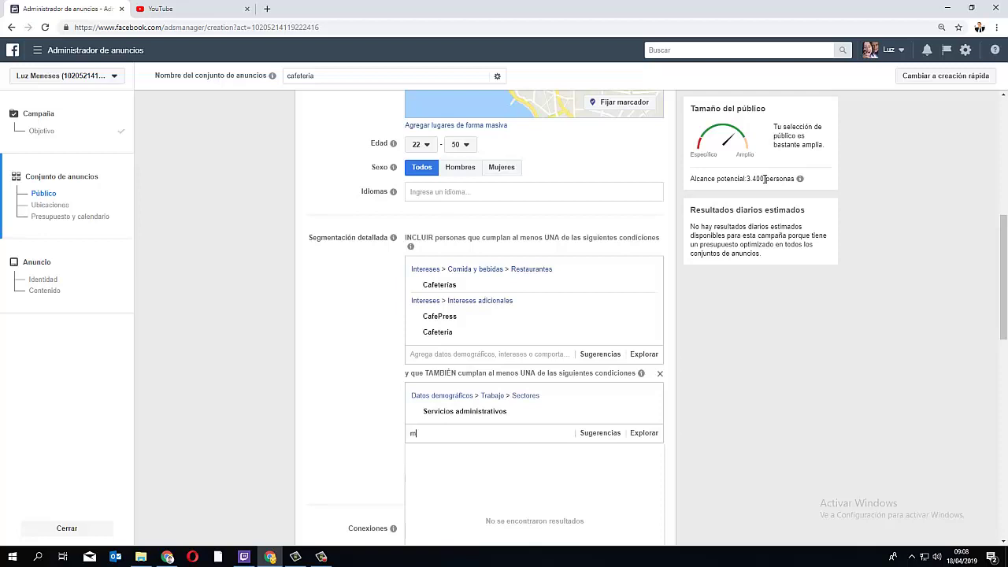
pyautogui.write('egocio')
pyautogui.scroll(-2, 493, 426)
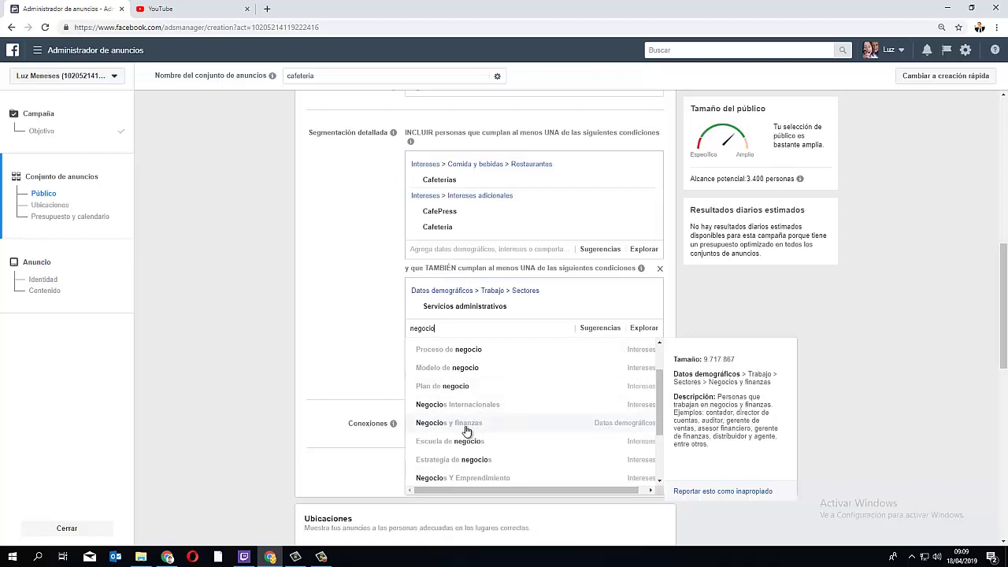
pyautogui.click(632, 432)
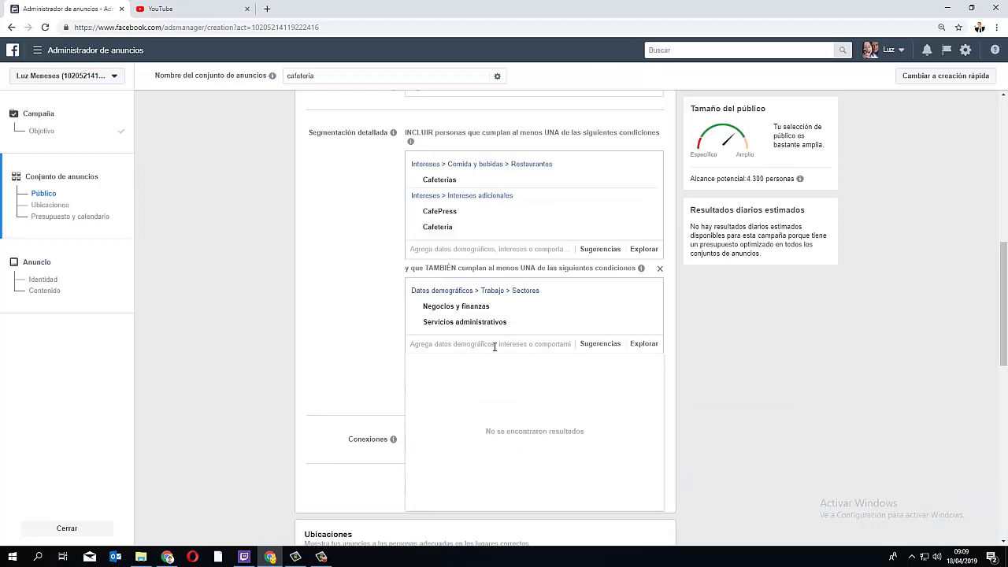
# Step: Add the suggested behaviors Pequeños empresarios and Administradores de páginas de negocios to the narrowing condition
pyautogui.click(598, 350)
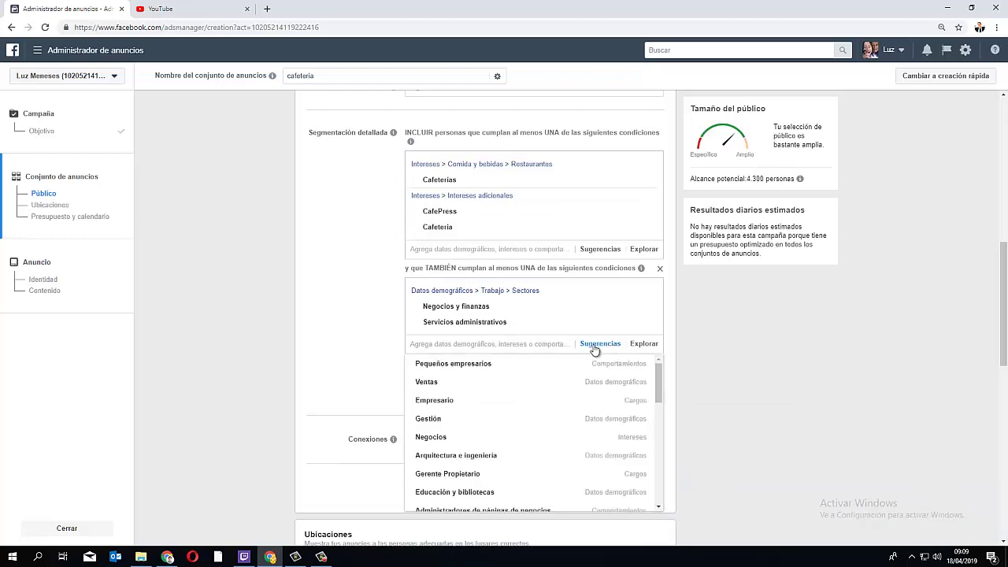
pyautogui.click(492, 368)
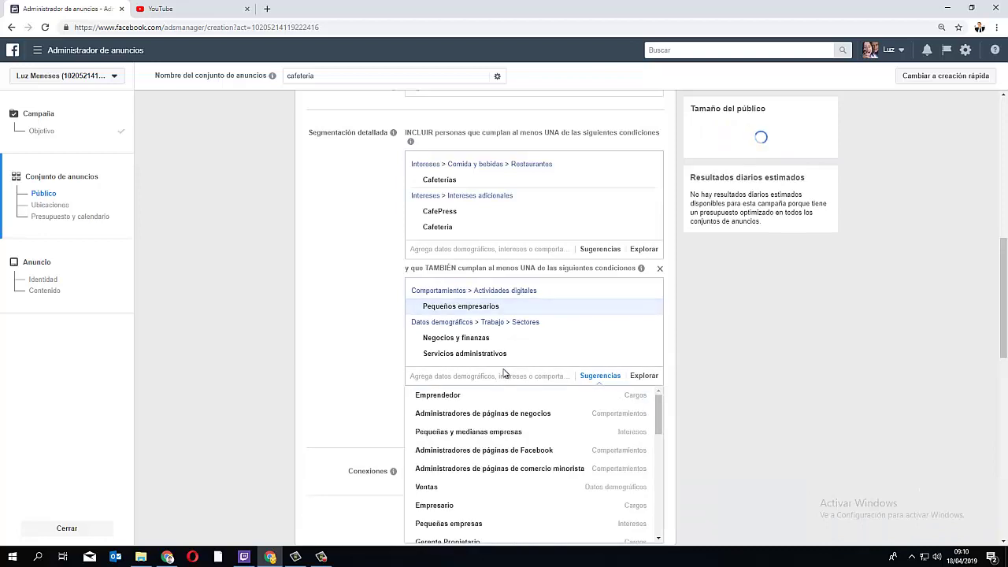
pyautogui.click(513, 415)
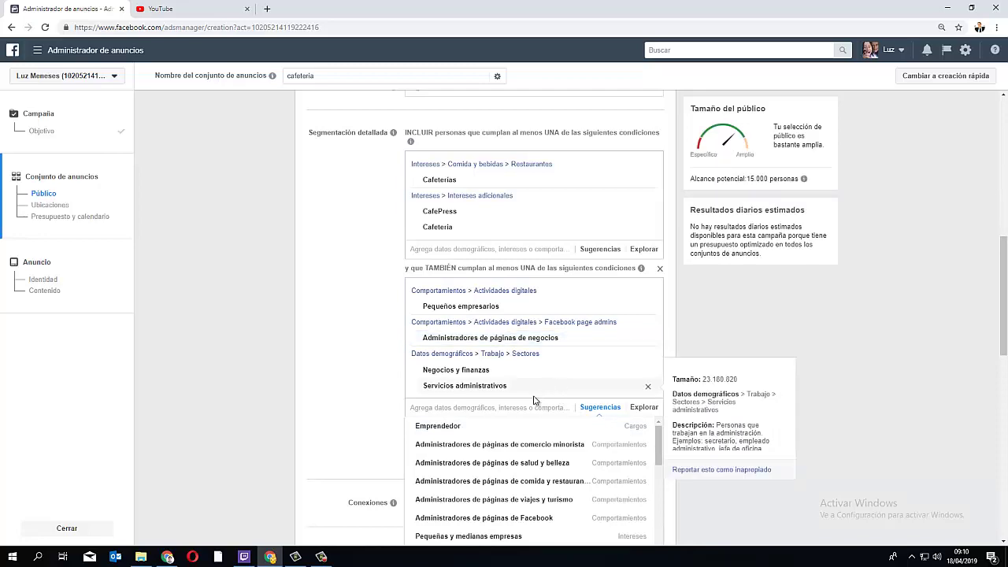
# Step: Add the suggested page administrator behaviors for comercio minorista, salud y belleza, comida y restaurantes, and clubes y comunidades to the narrowing condition
pyautogui.scroll(-1, 385, 345)
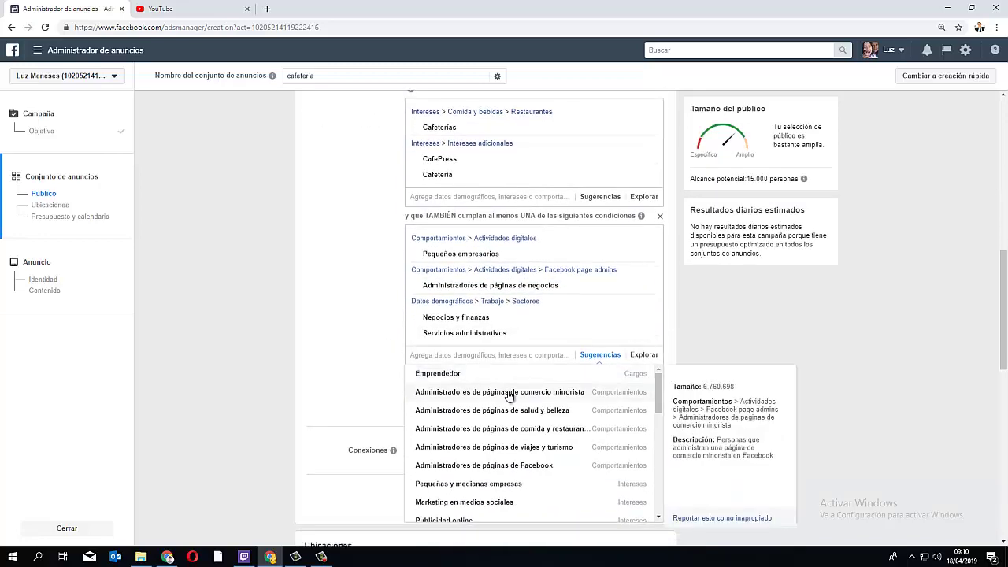
pyautogui.click(508, 392)
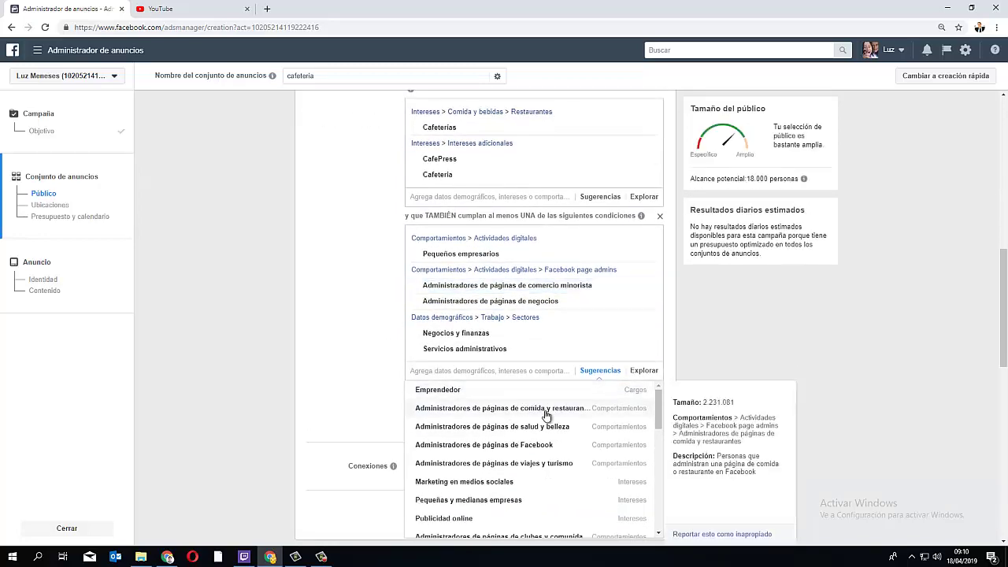
pyautogui.click(550, 426)
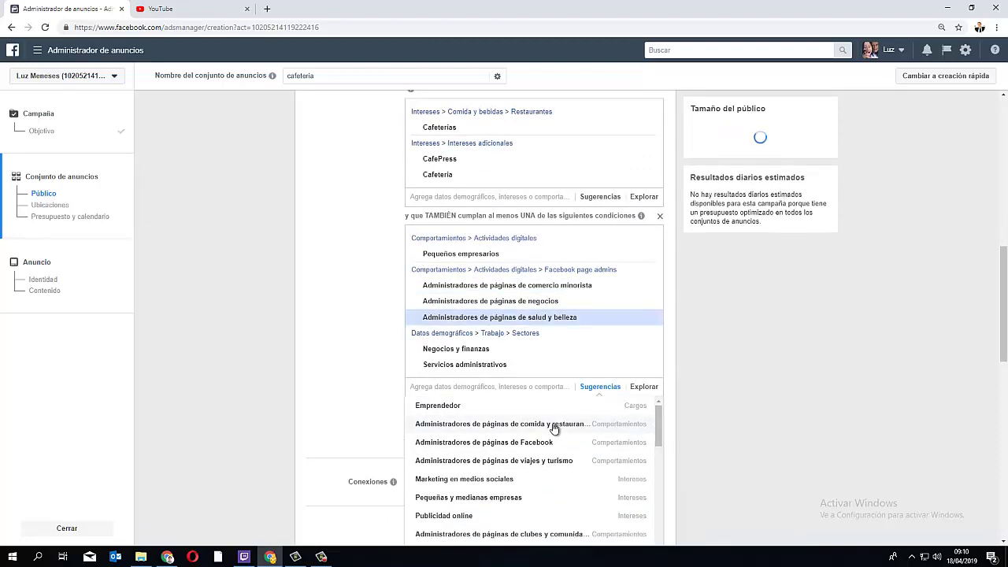
pyautogui.click(553, 429)
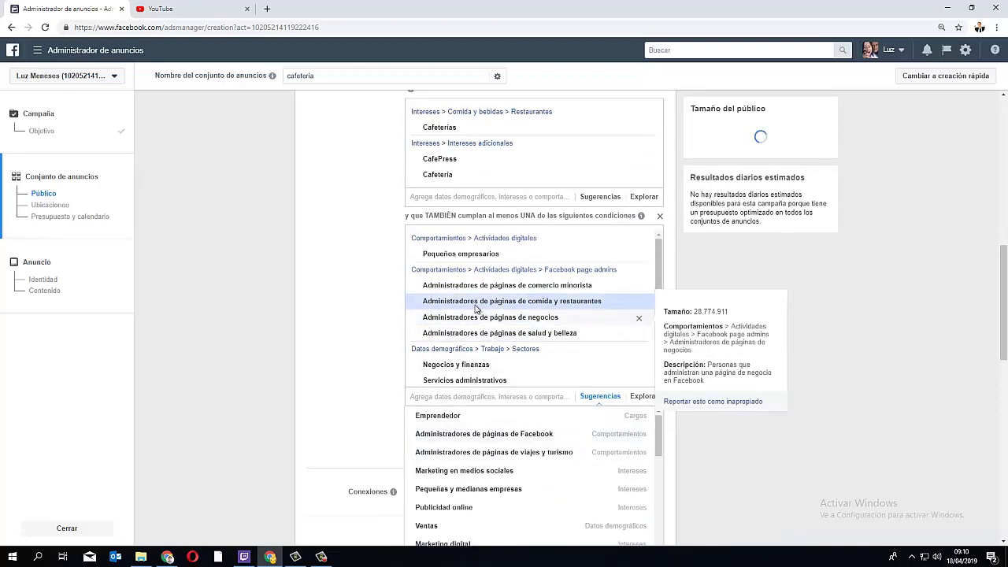
pyautogui.moveTo(497, 425)
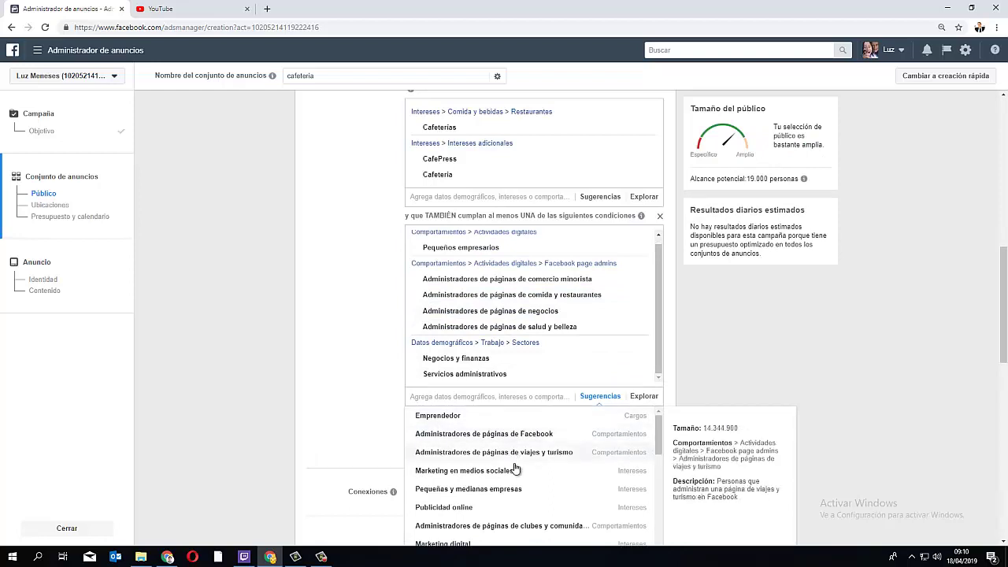
pyautogui.moveTo(519, 490)
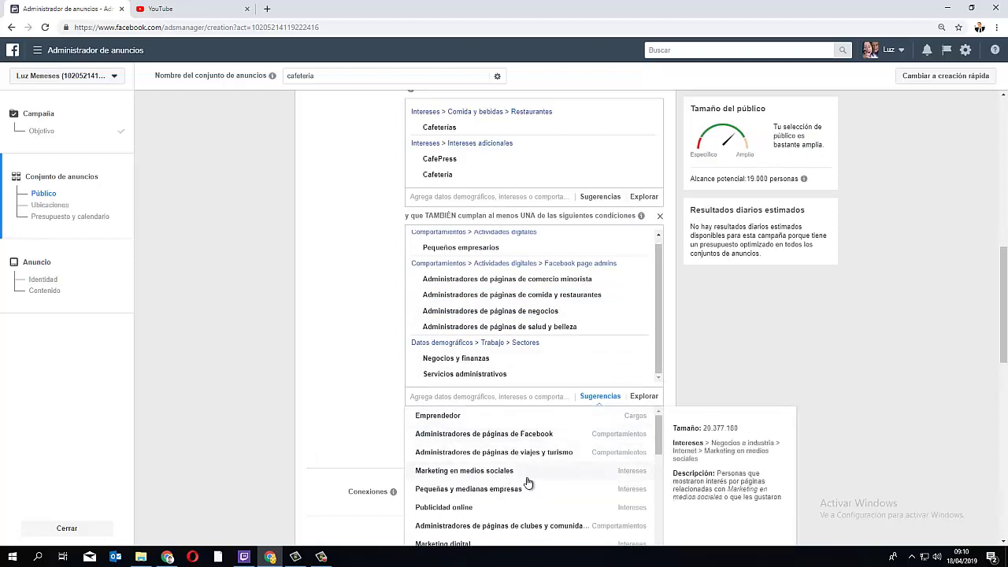
pyautogui.moveTo(453, 420)
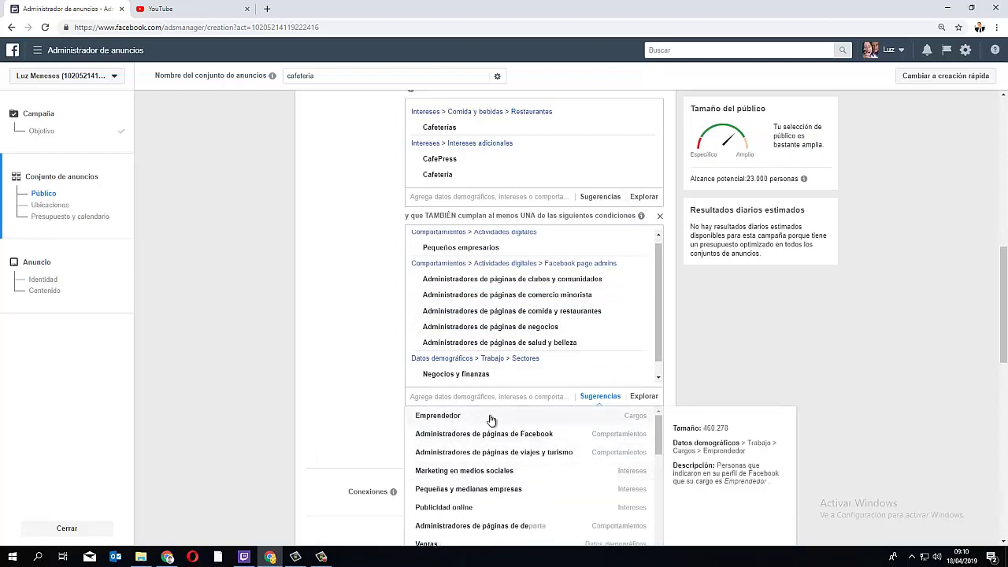
# Step: Review the ad set's placements, schedule and delivery options, and the behaviors included in the narrowing condition
pyautogui.scroll(1, 358, 233)
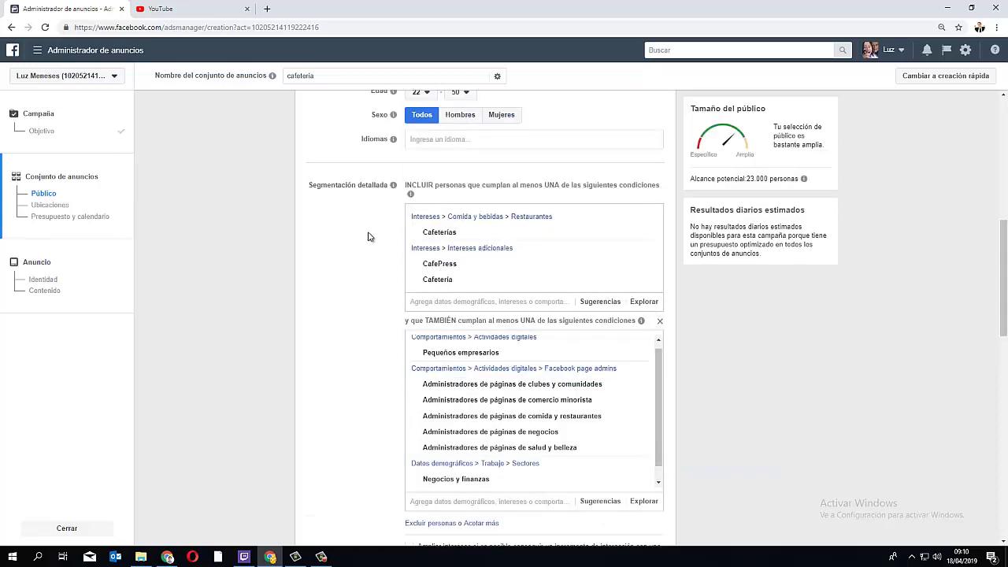
pyautogui.scroll(-5, 370, 240)
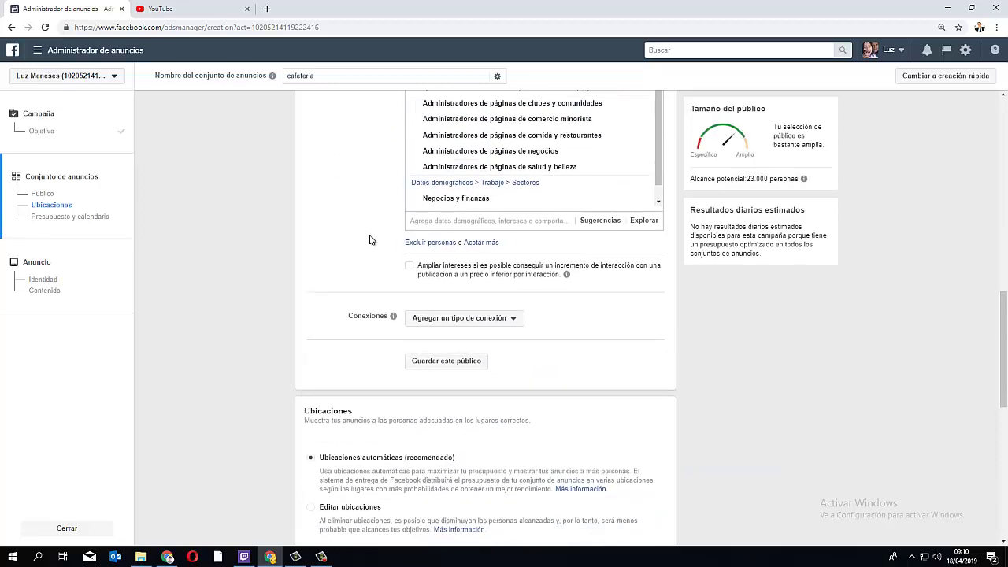
pyautogui.scroll(-2, 369, 260)
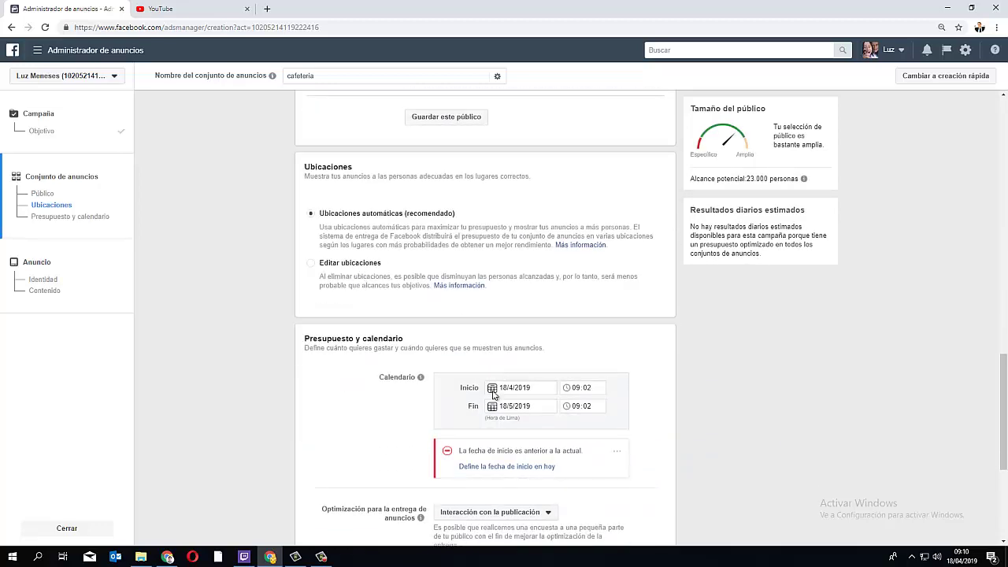
pyautogui.scroll(-4, 516, 400)
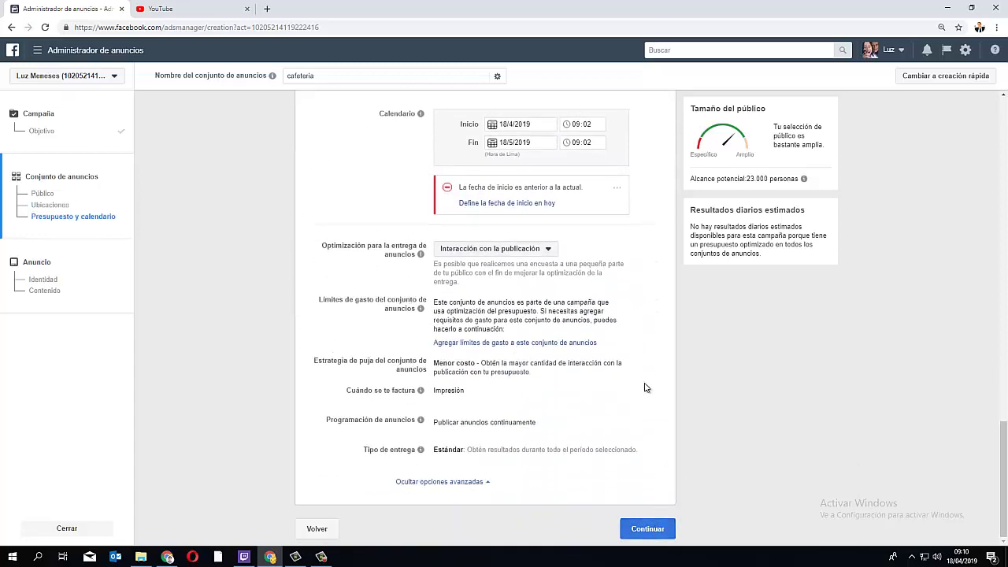
pyautogui.scroll(10, 649, 363)
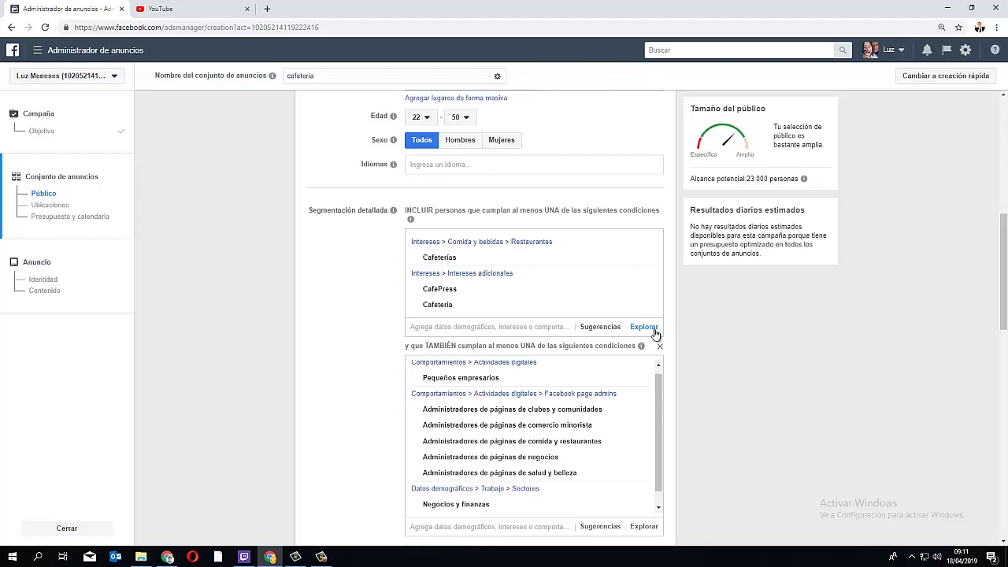
pyautogui.moveTo(527, 381)
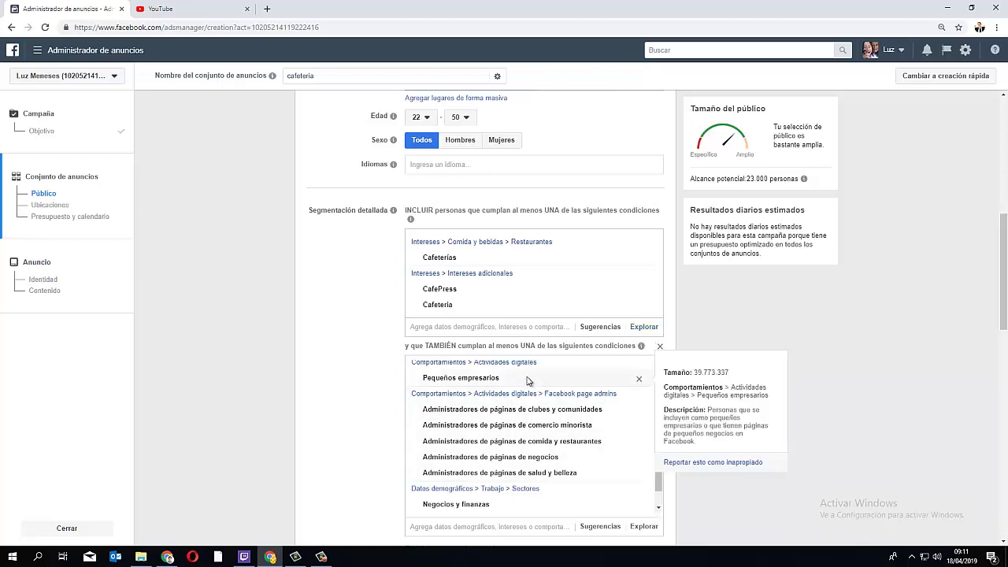
pyautogui.moveTo(520, 438)
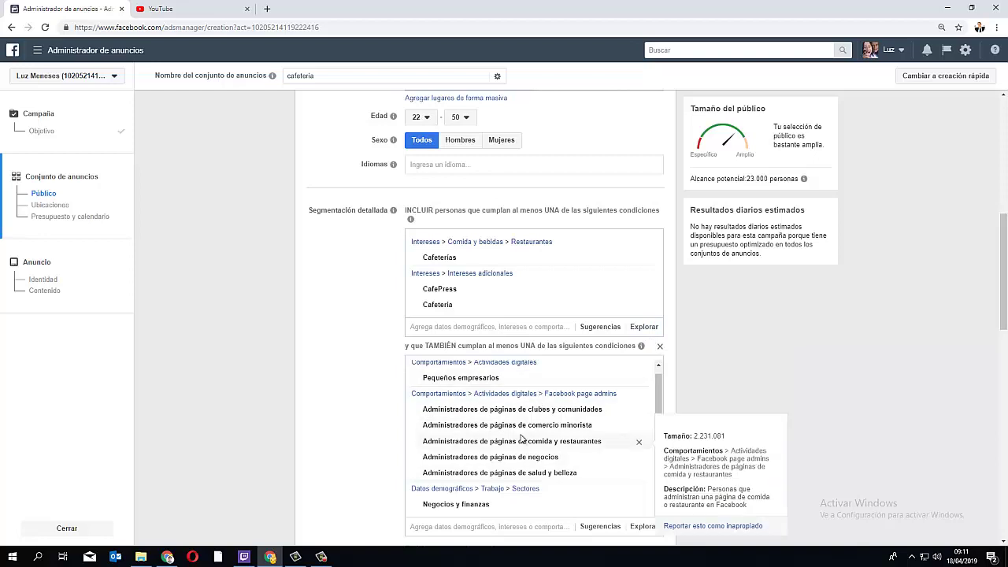